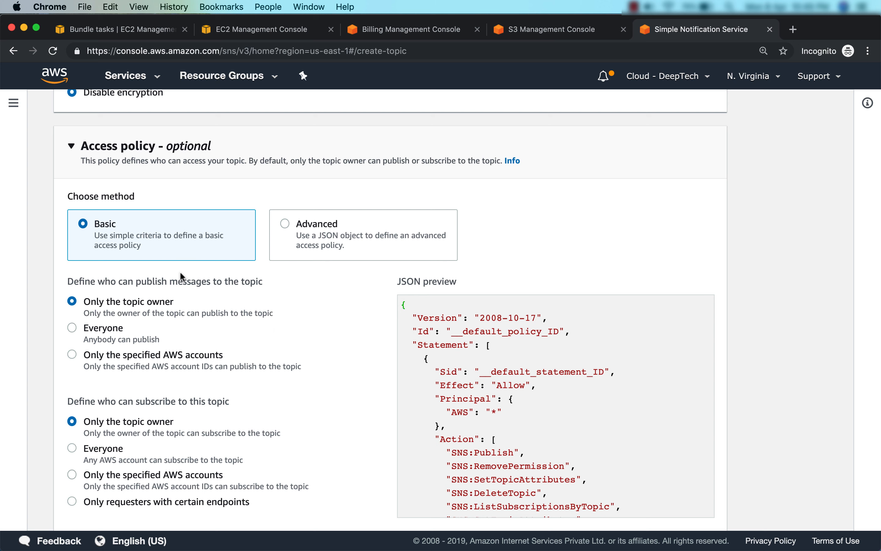
Enable delivery status logging with a new service role and create aws-foundation-case-study-topic
scroll(180, 272, "down", 5)
left_click(269, 383)
scroll(321, 381, "down", 4)
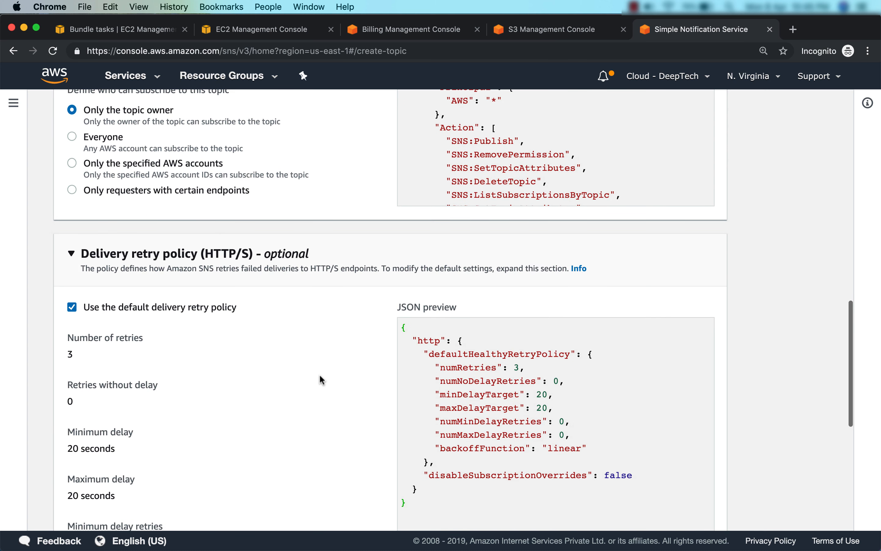
scroll(321, 381, "down", 2)
scroll(320, 374, "down", 1)
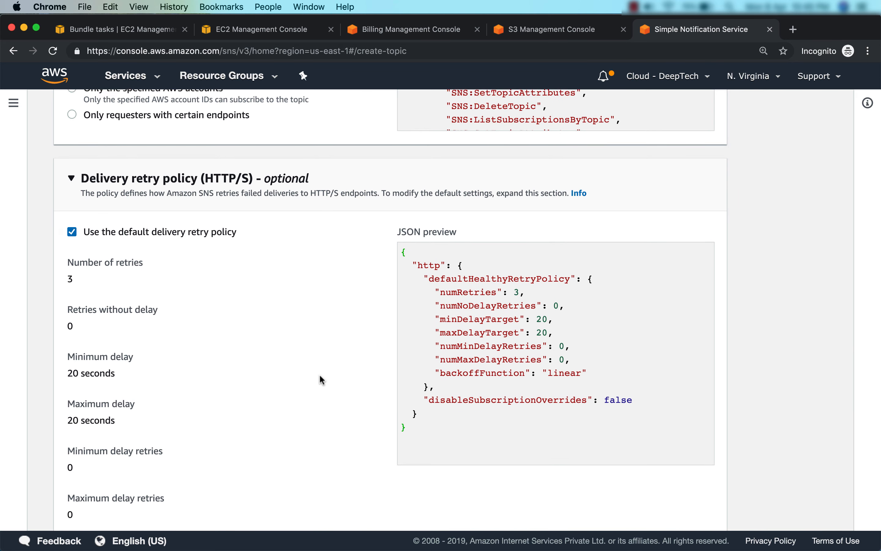
scroll(320, 376, "down", 8)
left_click(267, 461)
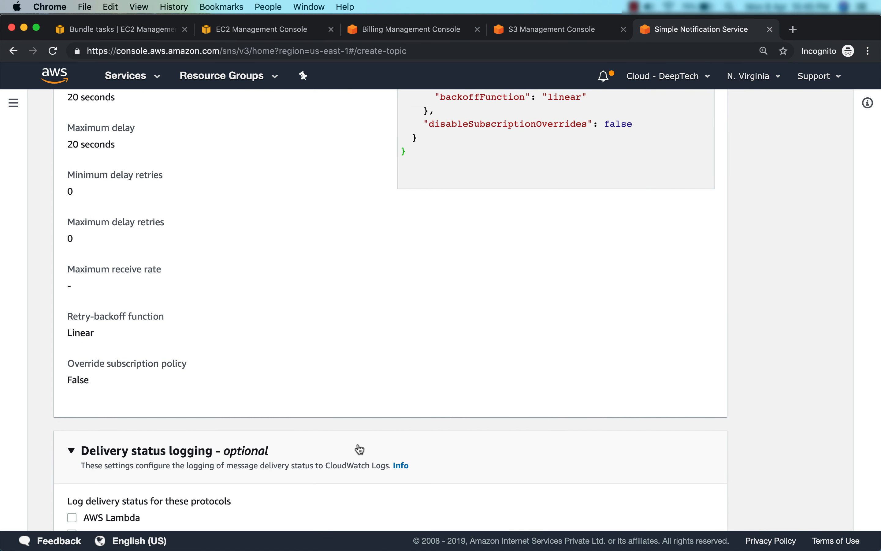
scroll(360, 450, "down", 10)
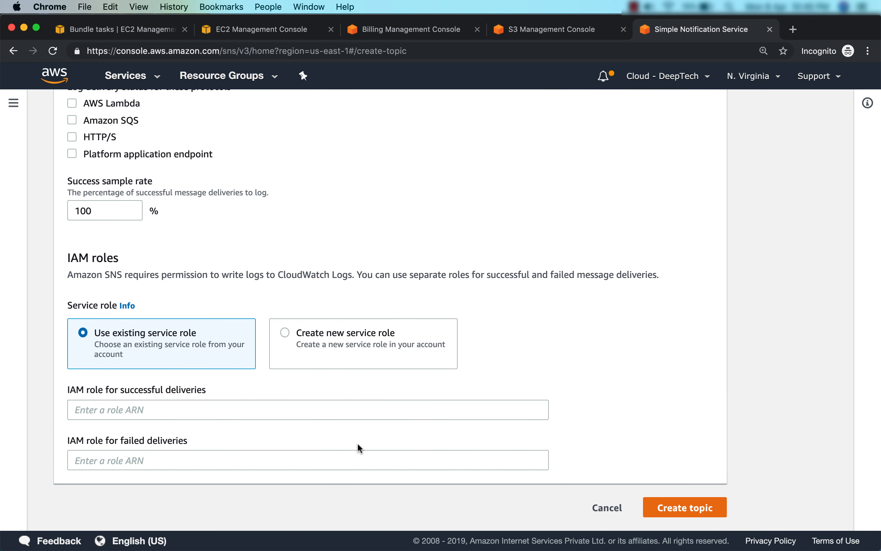
left_click(288, 333)
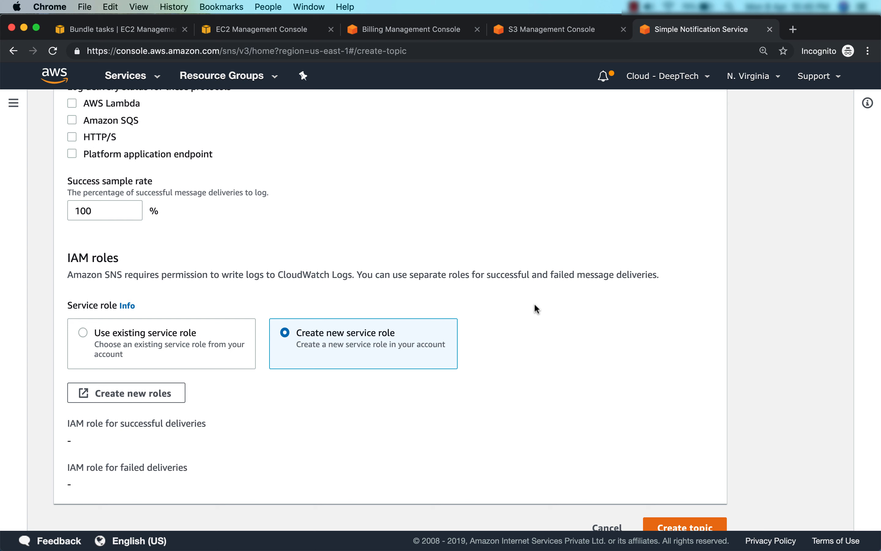
scroll(633, 365, "down", 1)
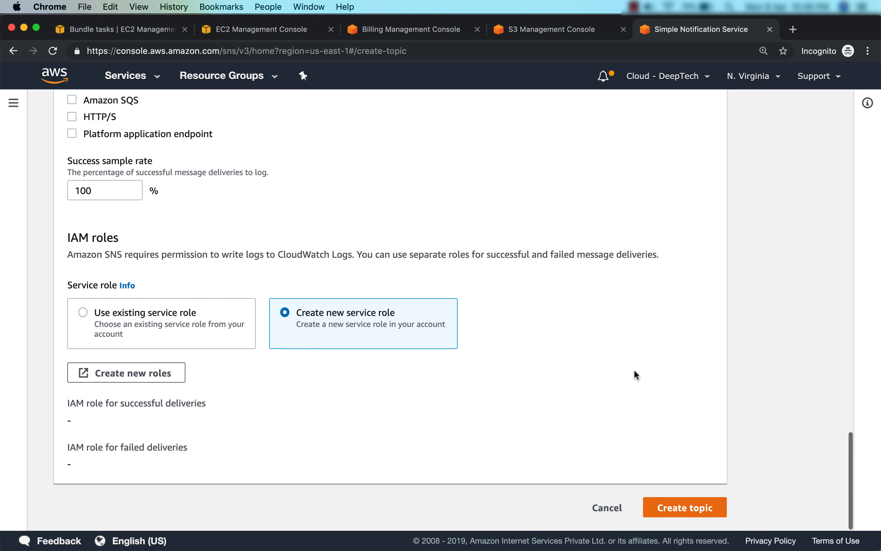
left_click(674, 500)
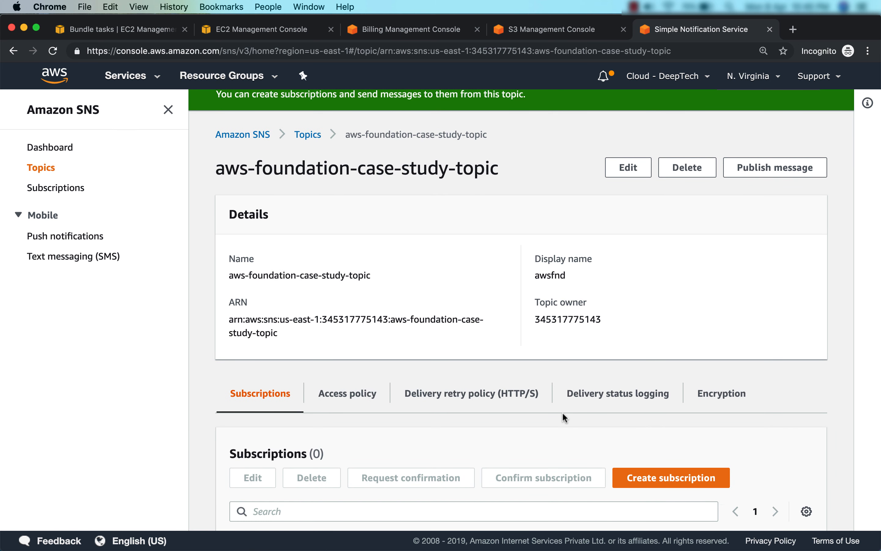
Copy aws-foundation-case-study-topic's ARN and start a new subscription from the Subscriptions list
left_click(41, 167)
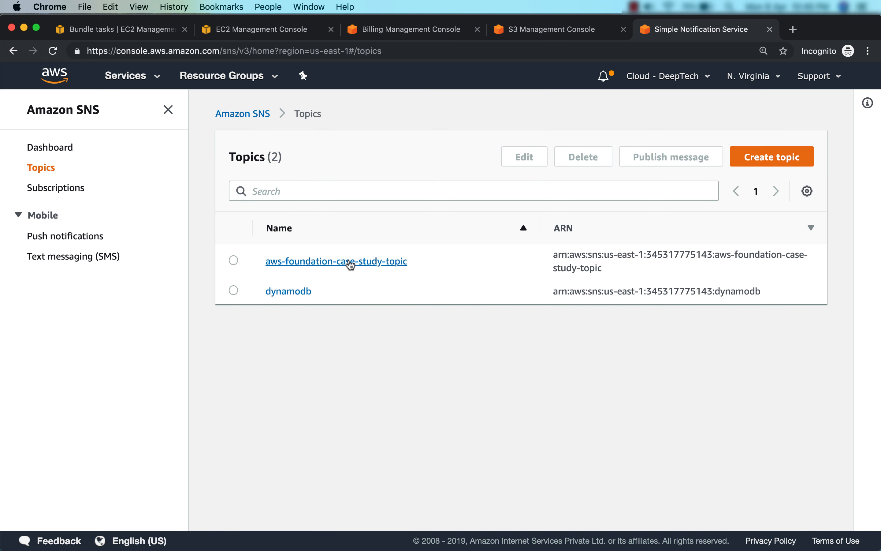
left_click(348, 262)
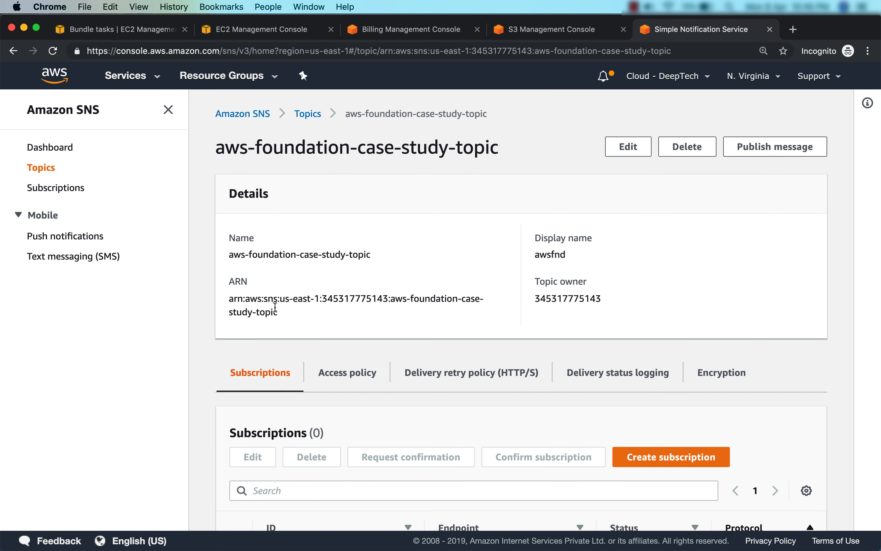
triple_click(248, 308)
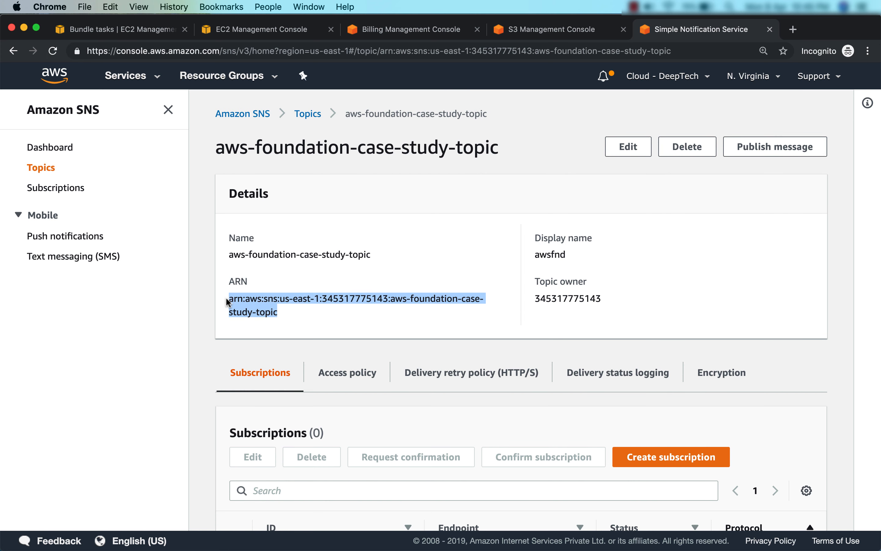
key("super+c")
left_click(40, 167)
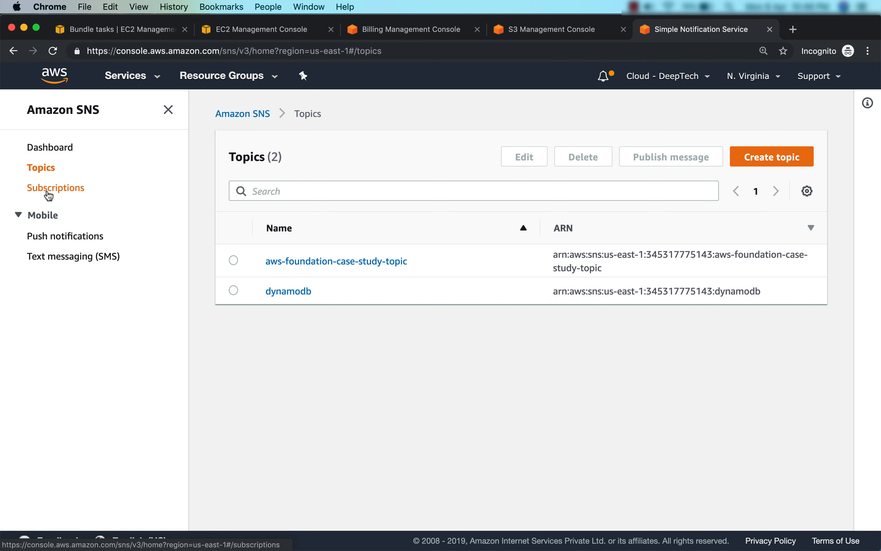
left_click(48, 195)
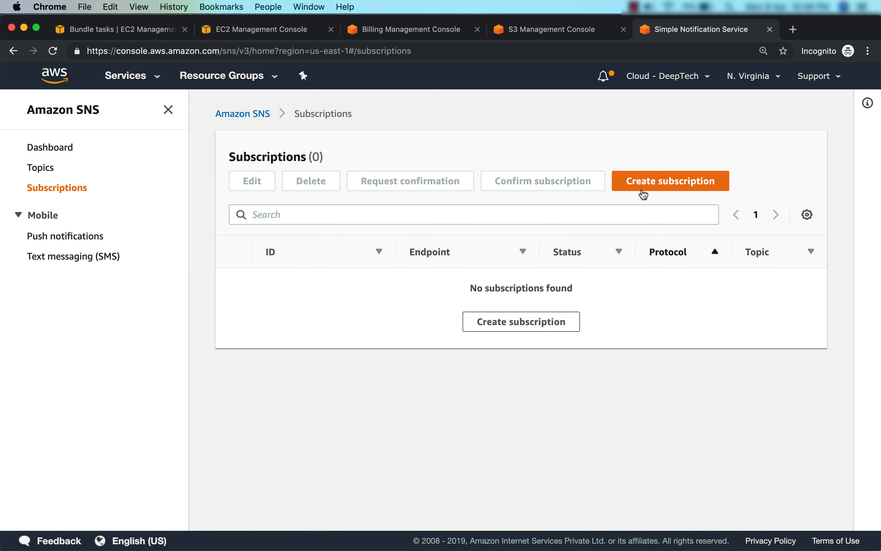
left_click(554, 323)
Paste the copied topic ARN into the subscription's Topic ARN field
left_click(178, 248)
key("super+v")
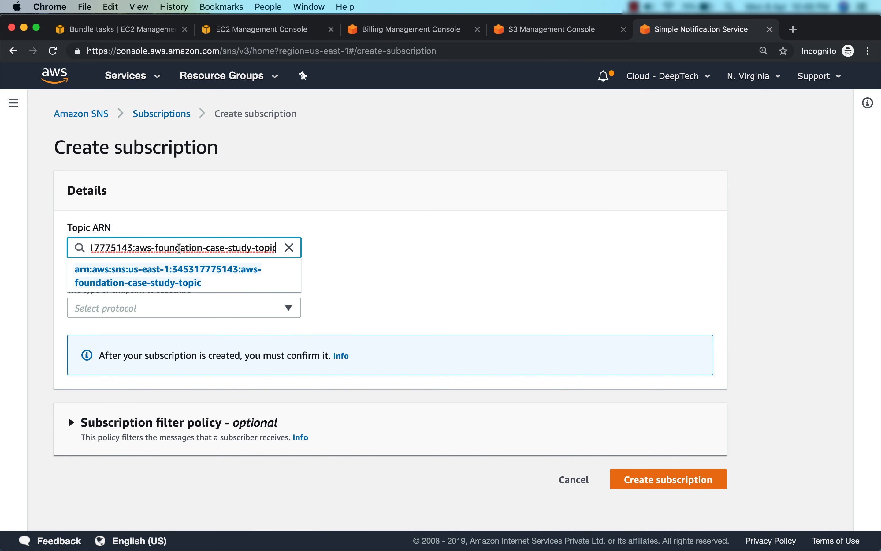
key("Tab")
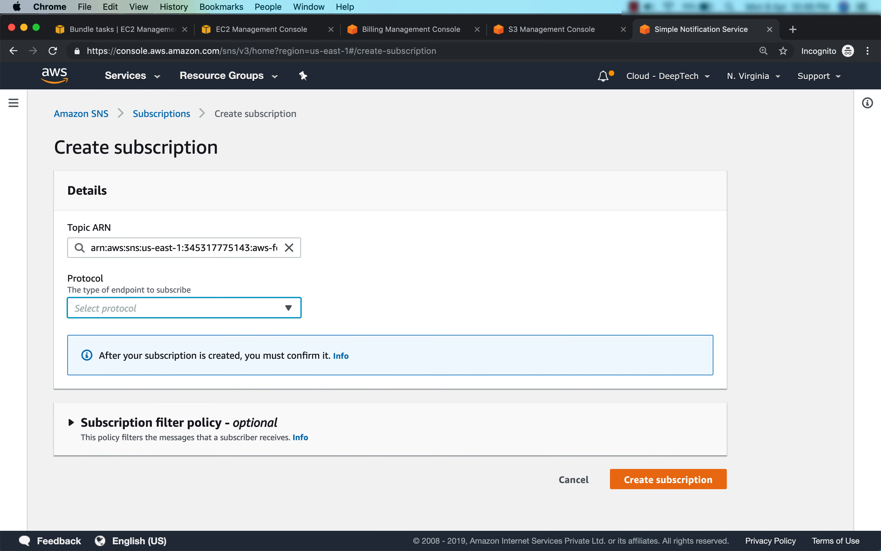
Set the protocol to Email and enter the subscriber's e-mail address as the endpoint
left_click(216, 308)
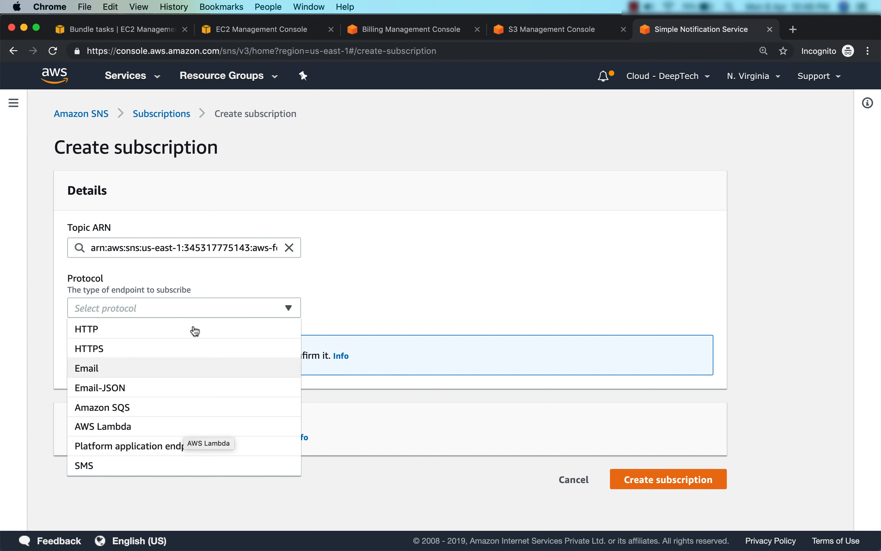
left_click(183, 373)
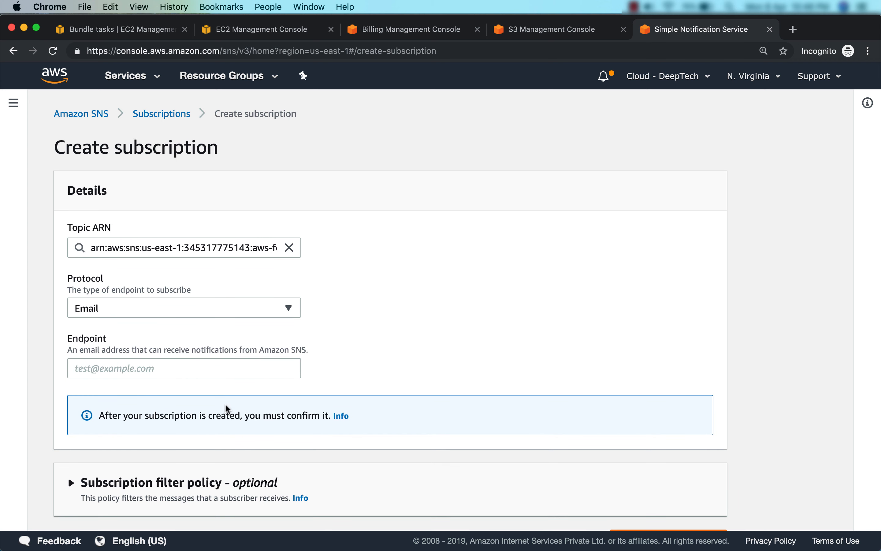
scroll(197, 364, "down", 1)
left_click(216, 357)
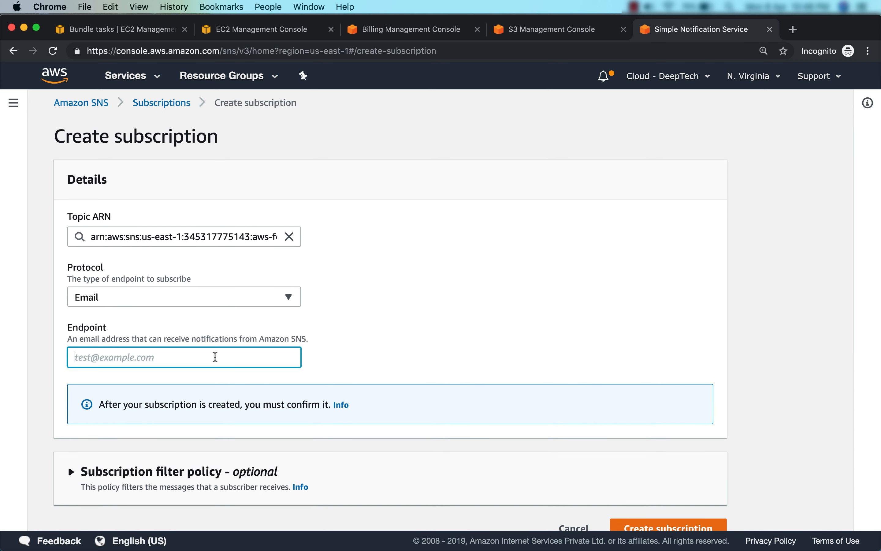
scroll(390, 362, "down", 2)
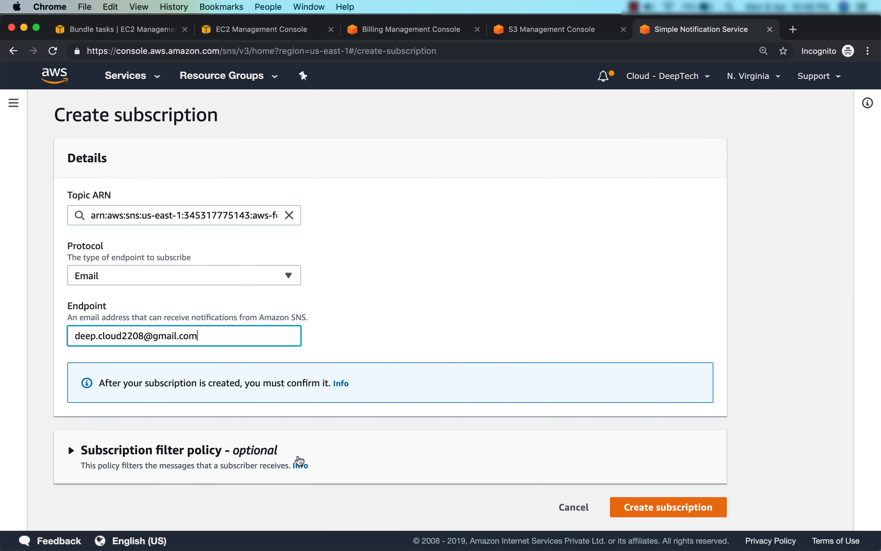
left_click(518, 469)
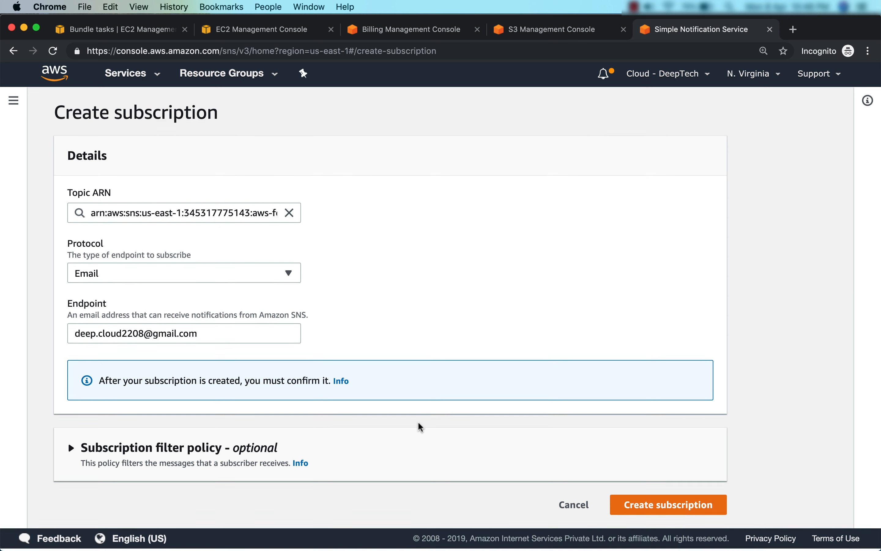
Create the Email subscription and check that it is listed as Confirmed
left_click(673, 506)
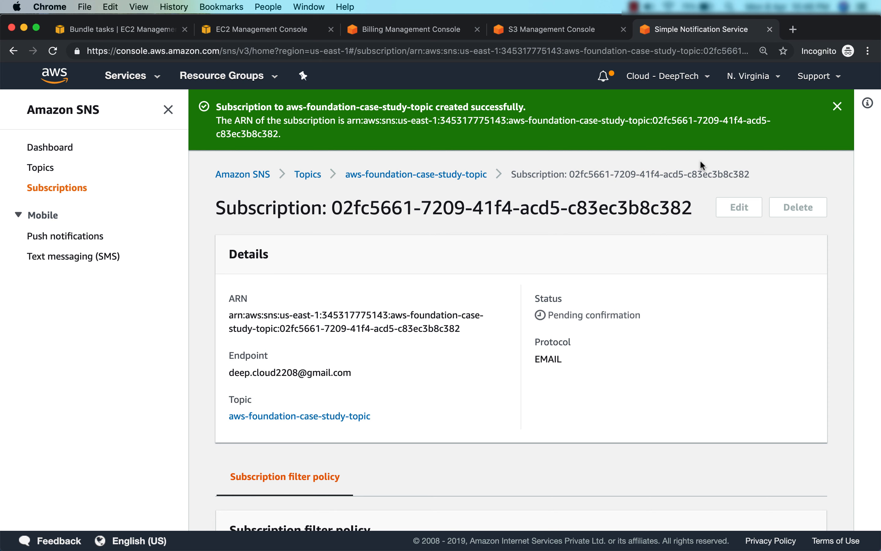
left_click(75, 189)
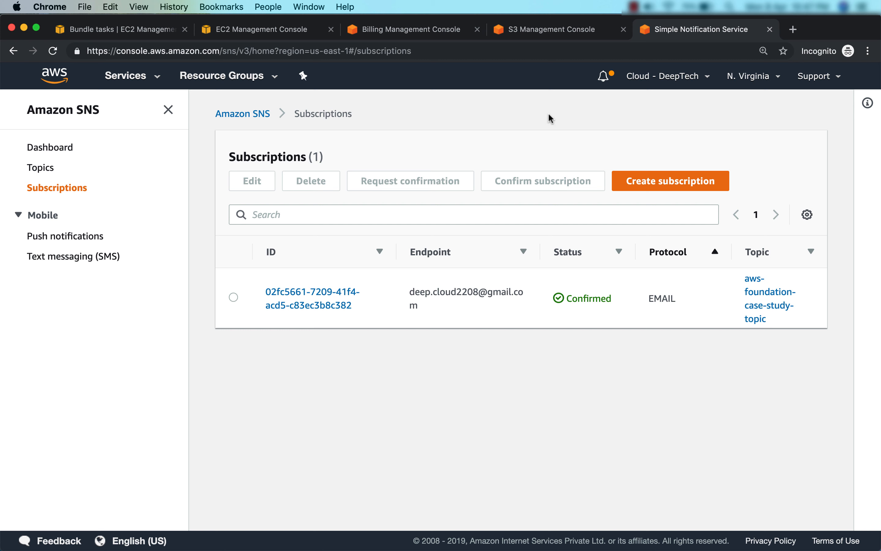
left_click(570, 34)
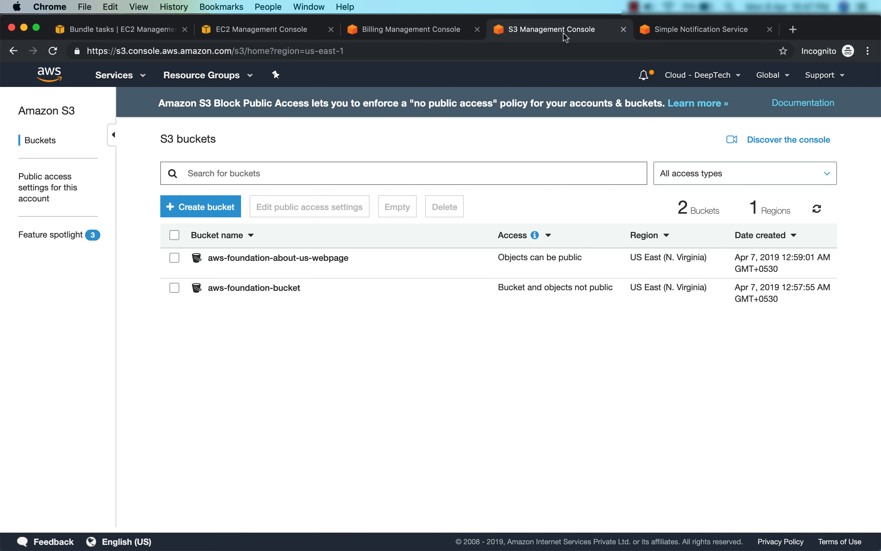
Open the Events settings under aws-foundation-bucket's Properties
left_click(262, 294)
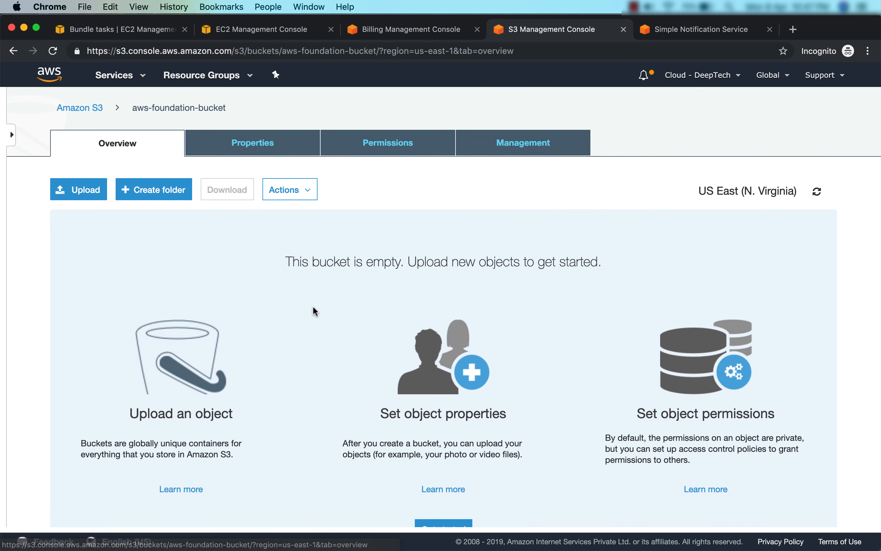
left_click(280, 139)
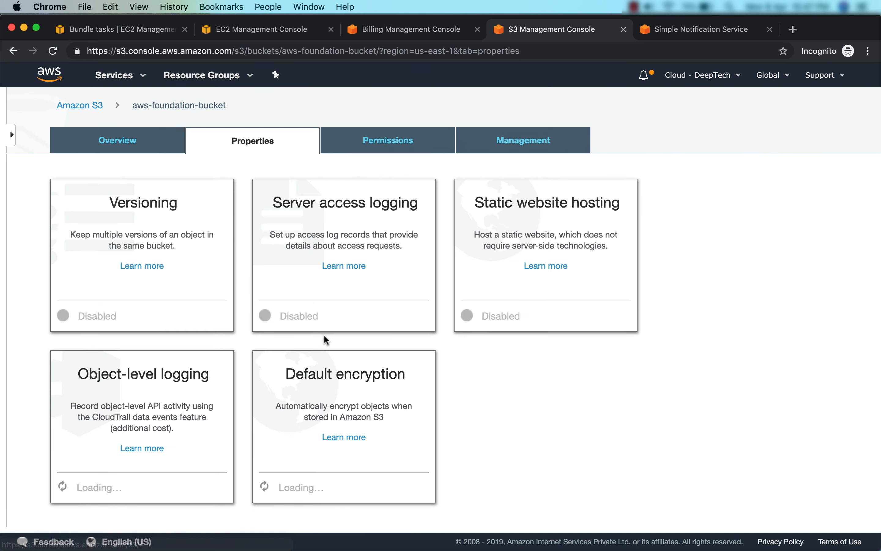
scroll(324, 334, "down", 10)
left_click(165, 348)
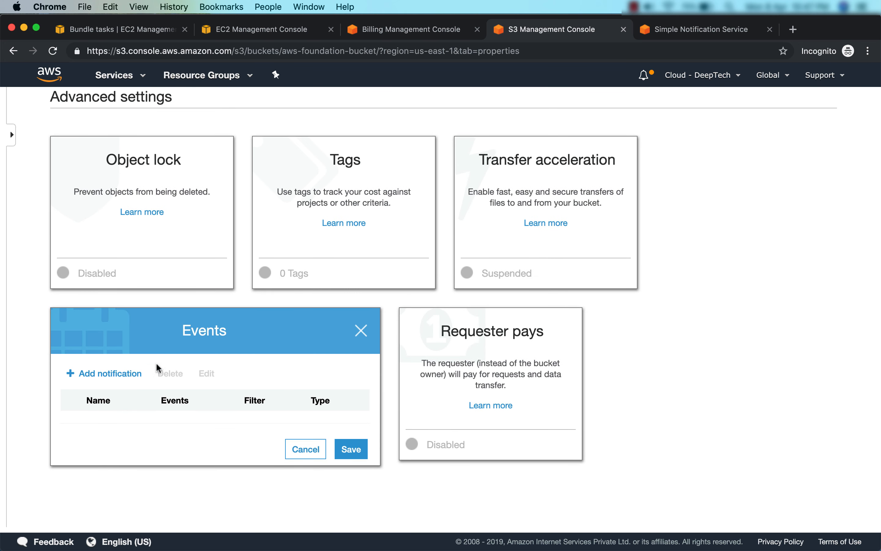
Add a new event named awsfoundations3notification that fires on all object create events
left_click(115, 375)
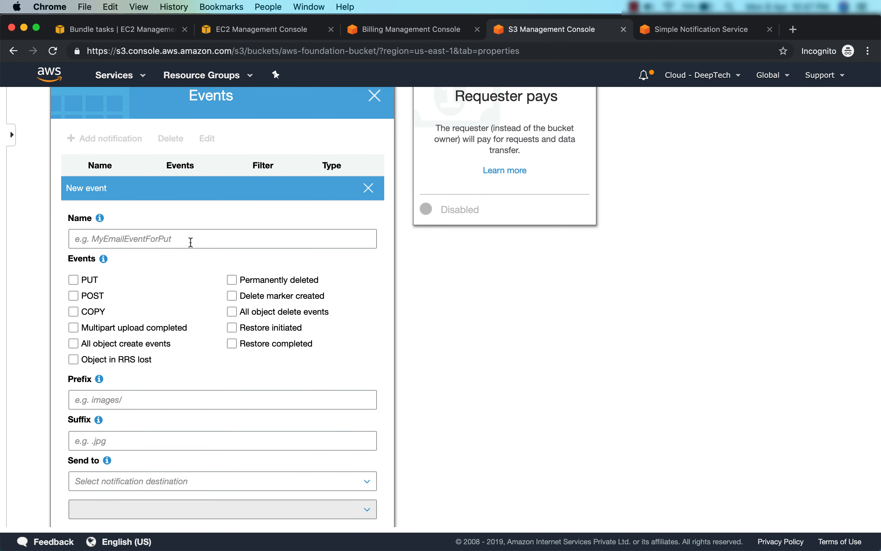
left_click(192, 247)
type("awsfoundations3notification")
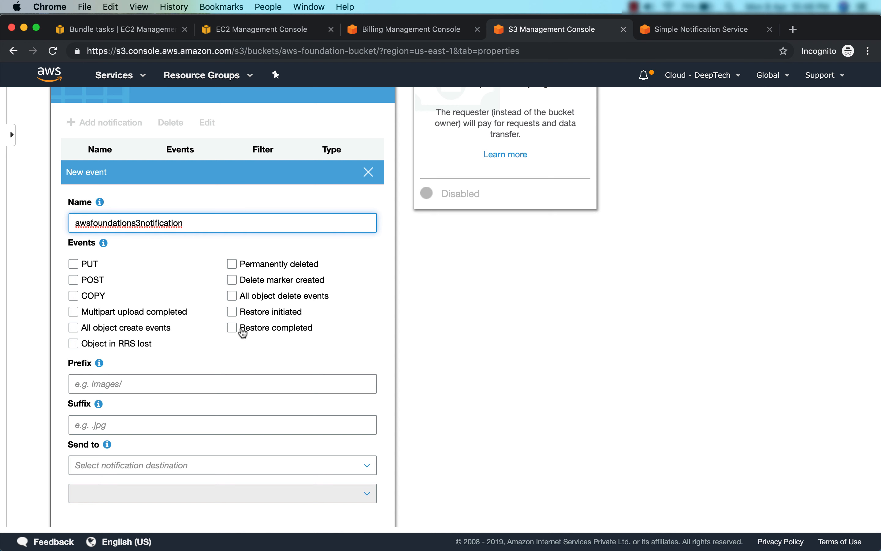
left_click(73, 329)
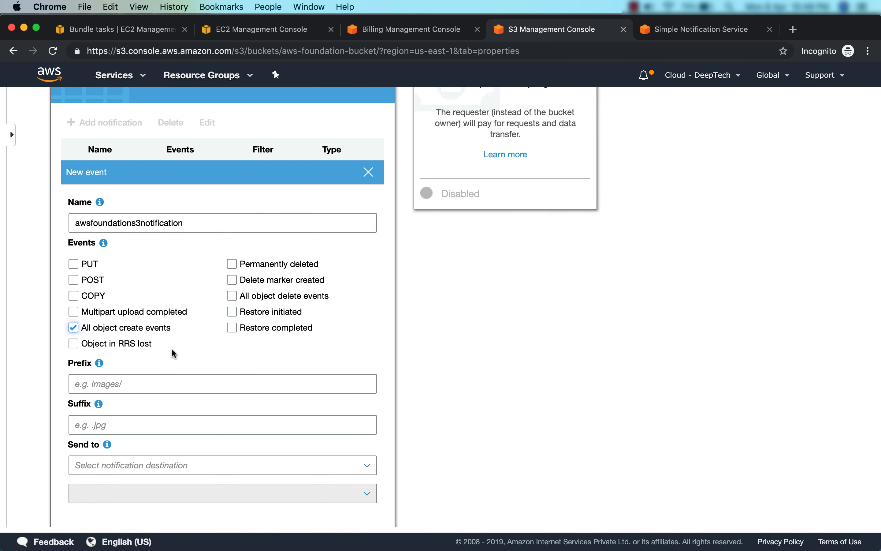
Leave the event's Prefix and Suffix filters empty
scroll(173, 354, "down", 3)
left_click(144, 315)
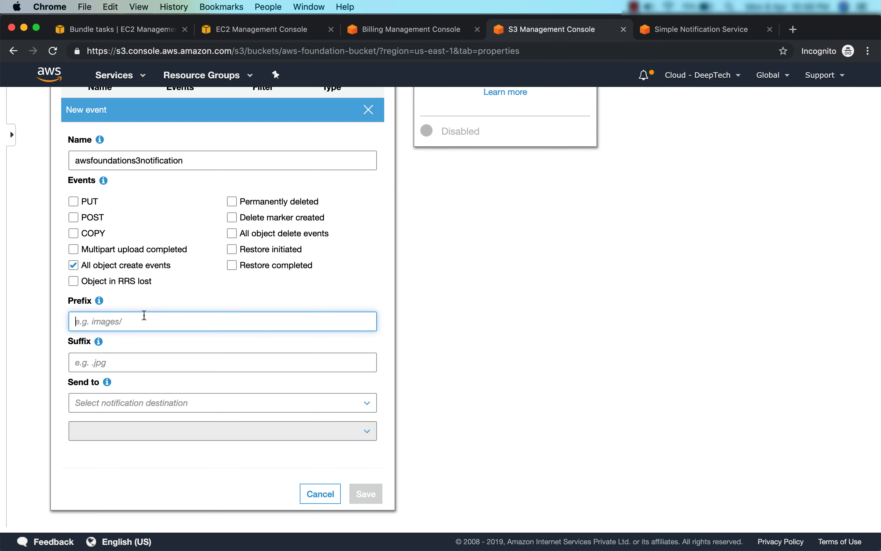
scroll(144, 315, "up", 3)
scroll(144, 316, "down", 2)
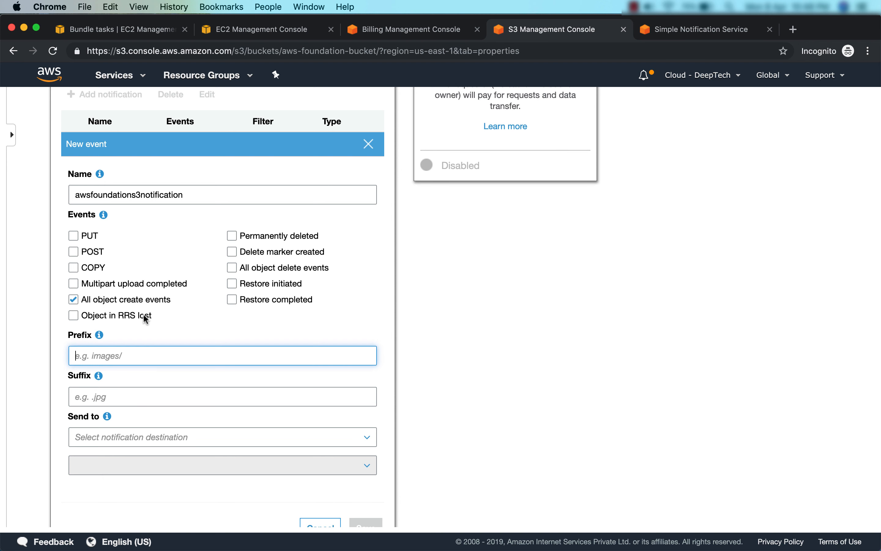
scroll(144, 316, "down", 2)
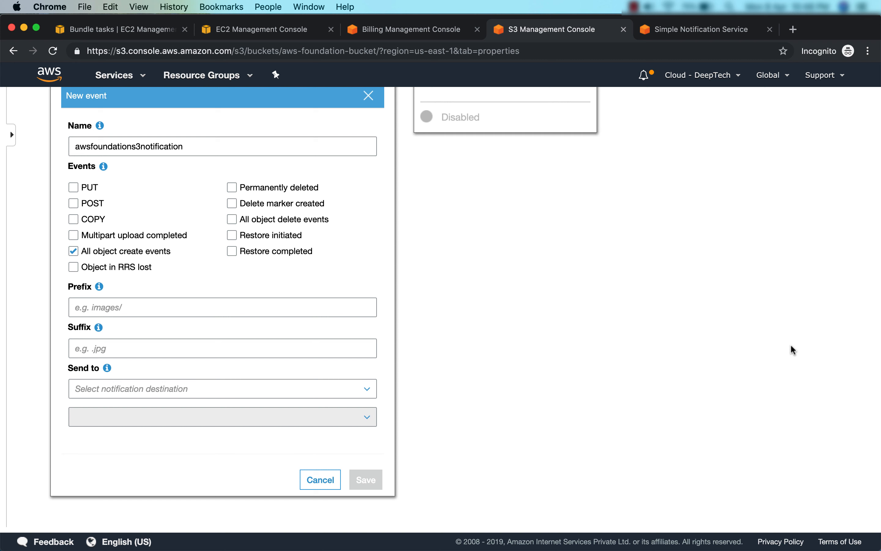
left_click(358, 354)
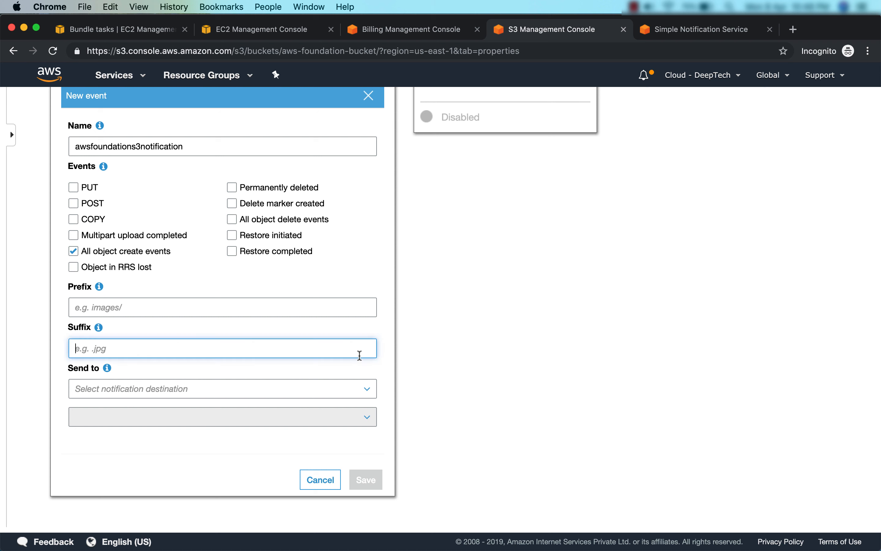
Route the event to SNS topic aws-foundation-case-study-topic and attempt to save it
left_click(367, 392)
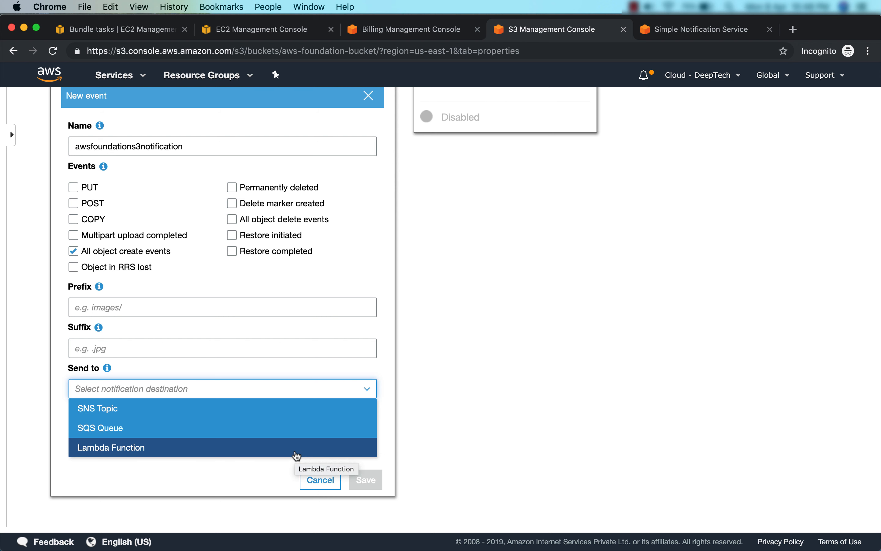
left_click(290, 417)
left_click(273, 429)
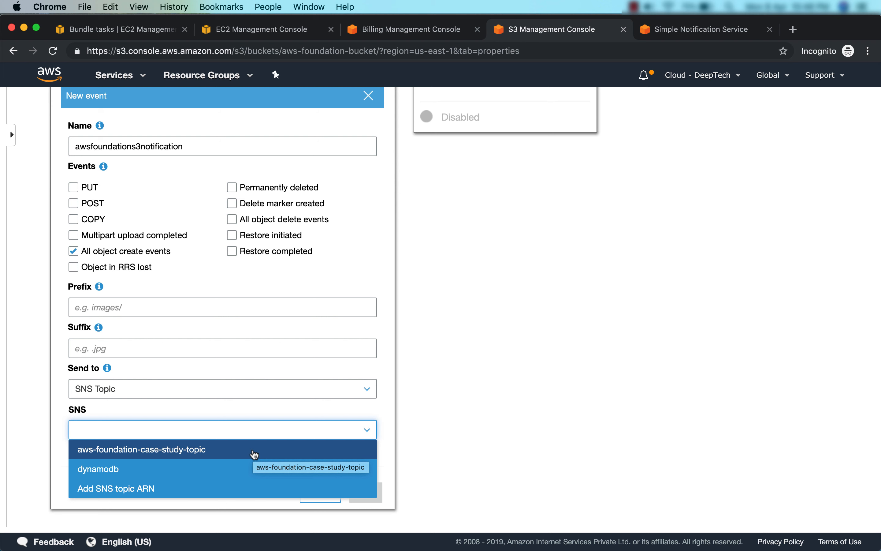
left_click(254, 454)
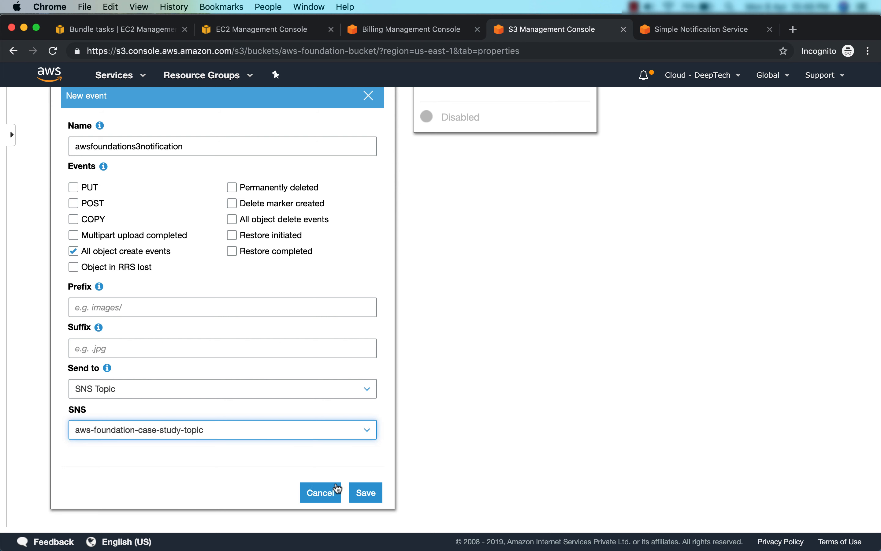
left_click(365, 490)
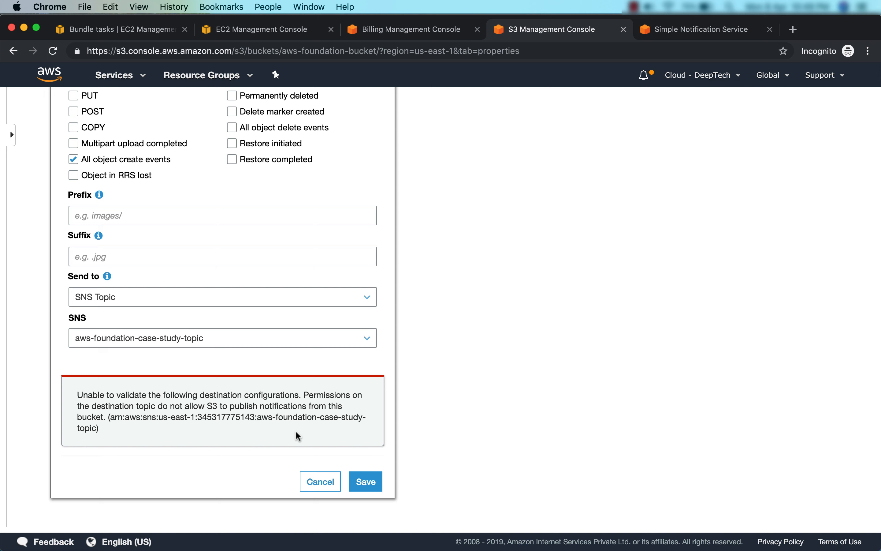
key("ctrl+Tab")
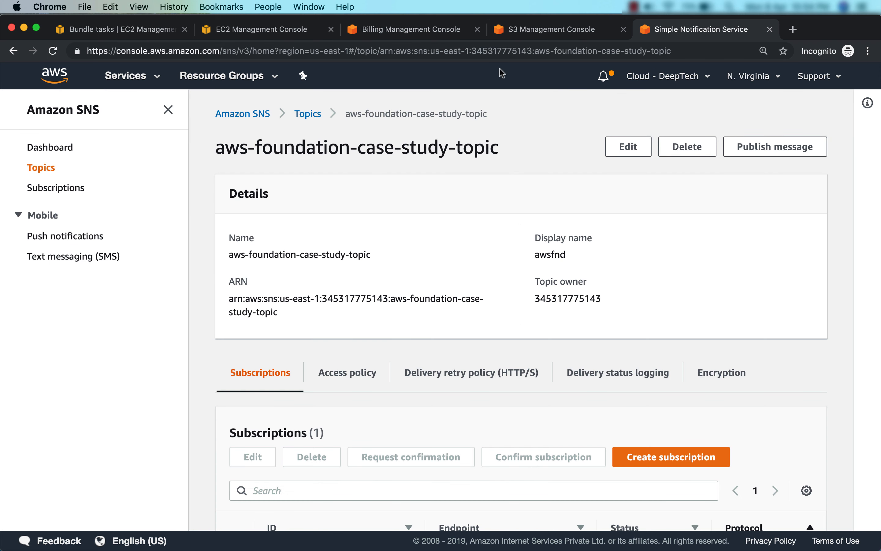
Edit the SNS topic and expand its Access policy
left_click(627, 147)
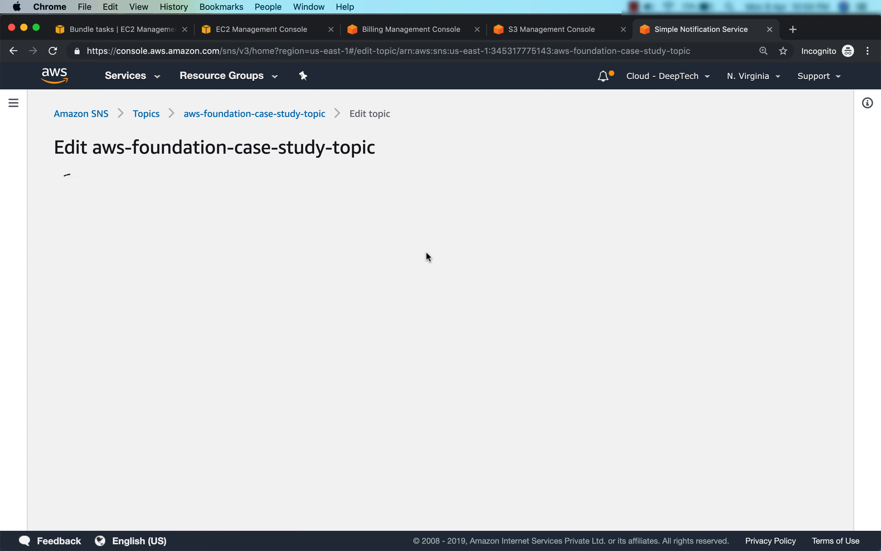
scroll(428, 257, "down", 5)
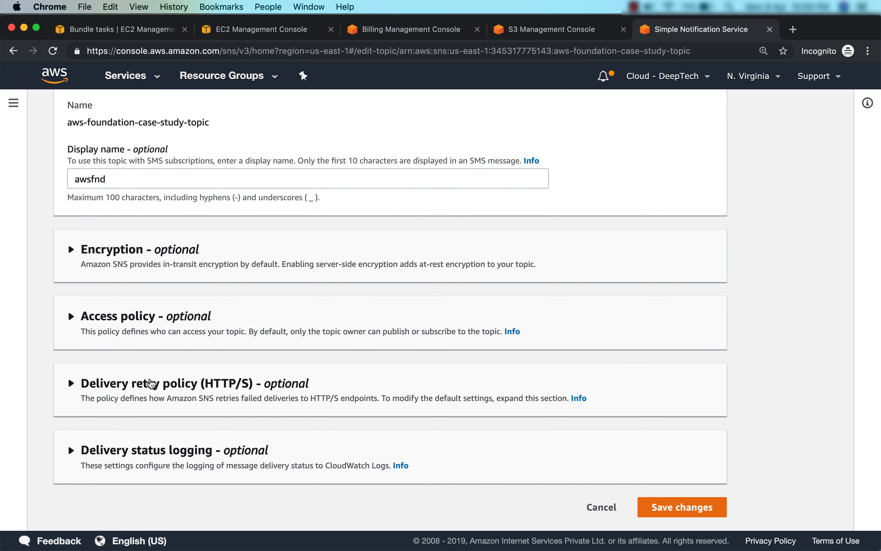
left_click(156, 317)
scroll(260, 319, "down", 10)
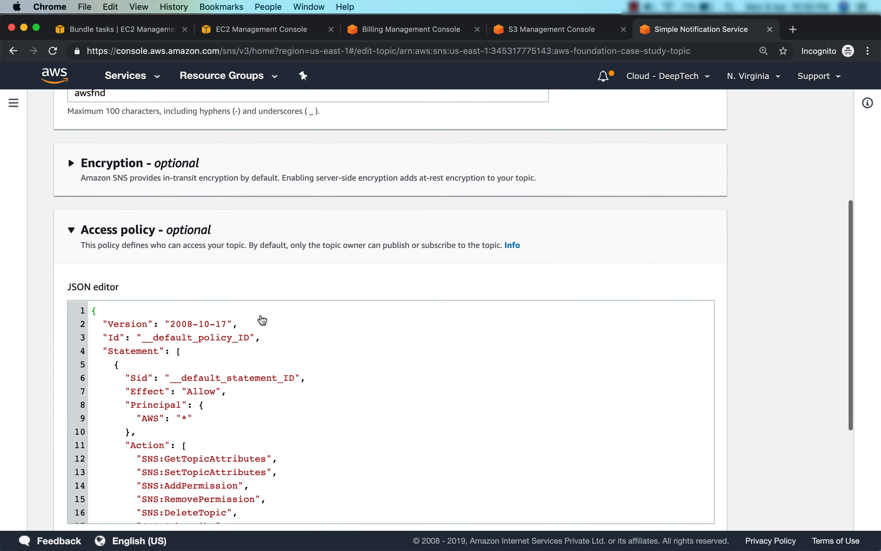
scroll(413, 301, "down", 3)
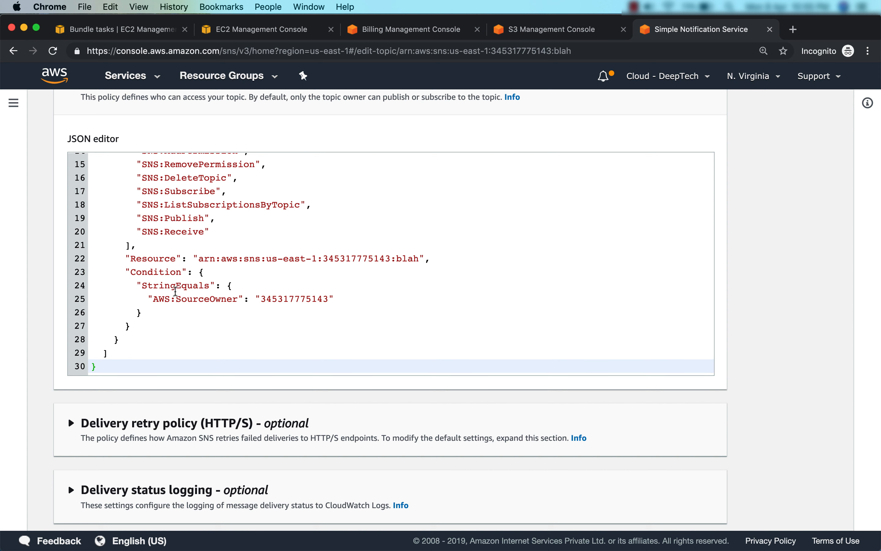
Replace StringEquals with ArnLike in the aws:SourceArn condition for aws-foundation-bucket
left_click(175, 286)
key("Left")
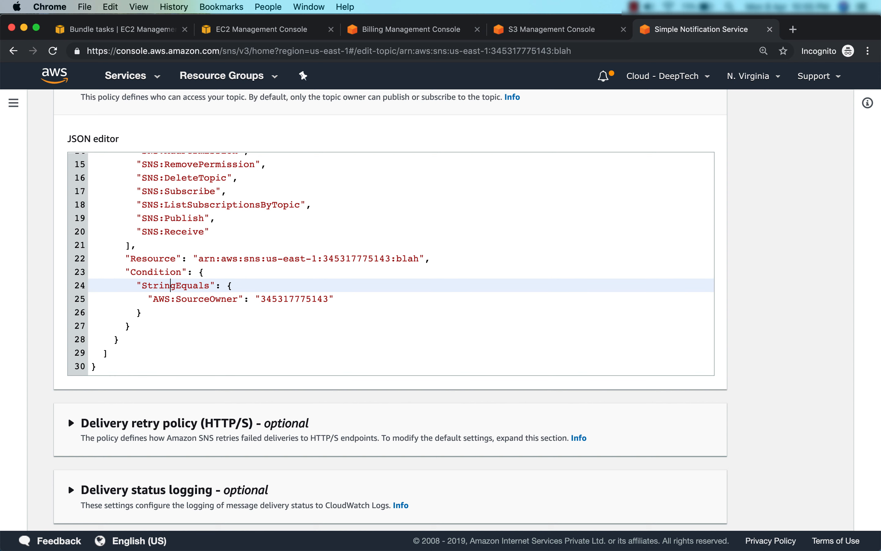
key("Left")
key("Left")
key("shift+Right")
key("shift+Right")
key("shift+Right")
key("shift+Right")
key("shift+Right")
key("shift+Right")
key("shift+Right")
key("shift+Right")
key("shift+Right")
key("shift+Right")
key("shift+Right")
key("shift+Right")
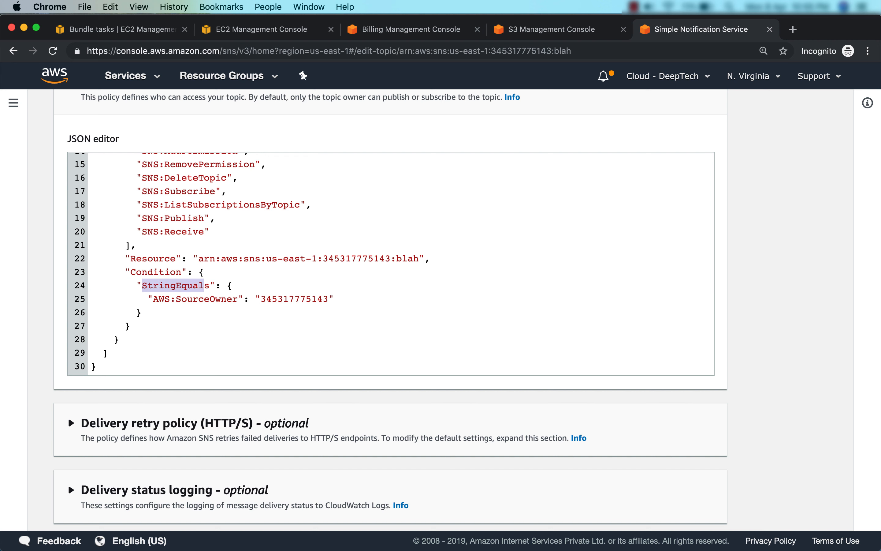
type("ArnLike")
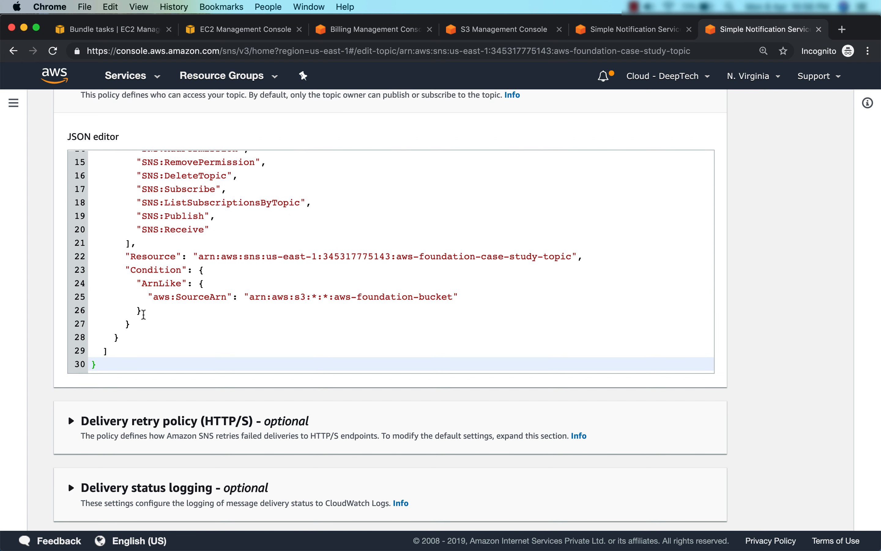
left_click_drag(148, 296, 351, 296)
left_click(351, 297)
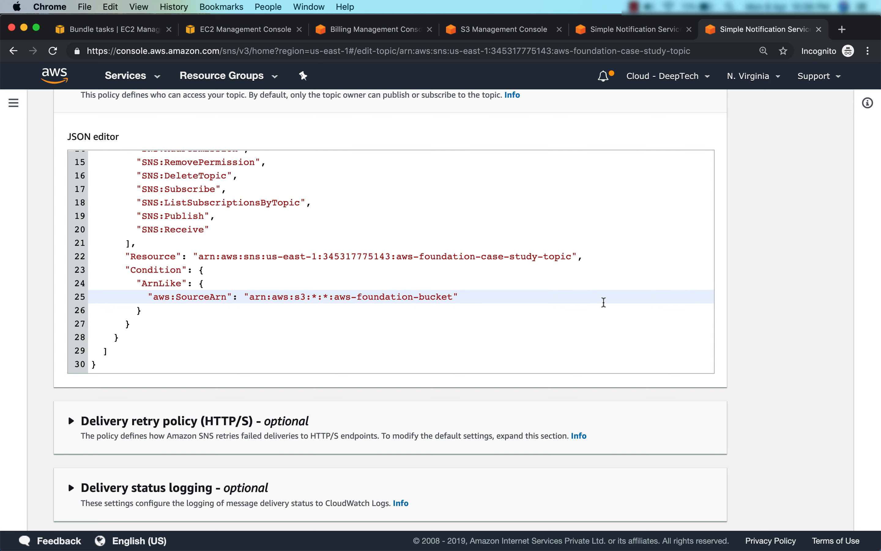
scroll(800, 299, "down", 2)
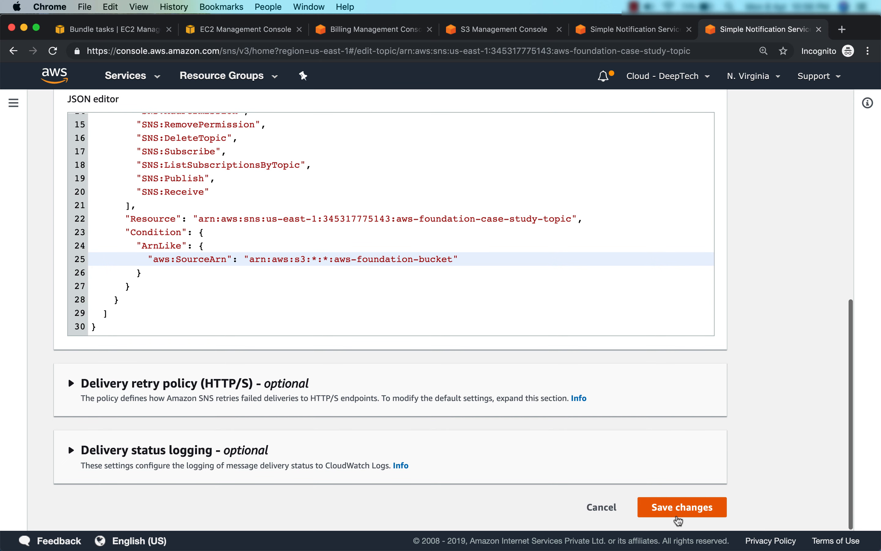
Save the topic's updated access policy, then save the S3 bucket event notification
left_click(679, 511)
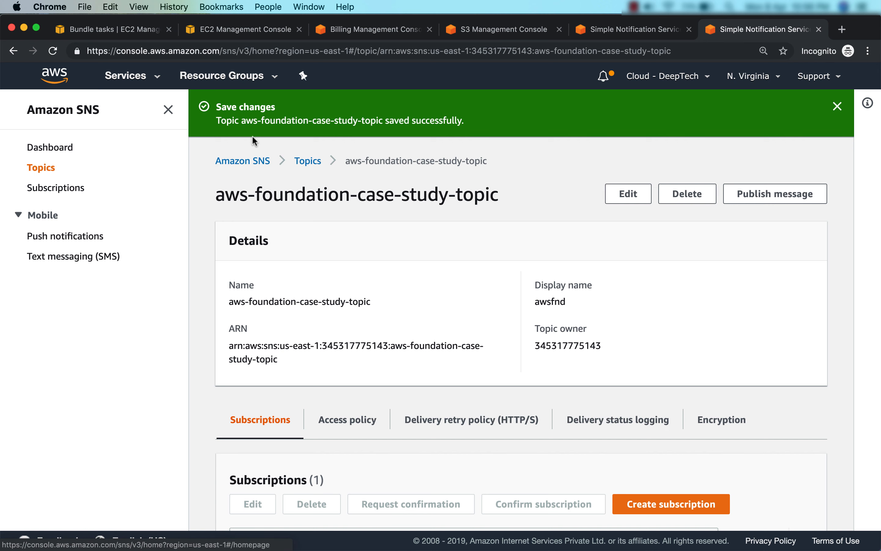
left_click(468, 31)
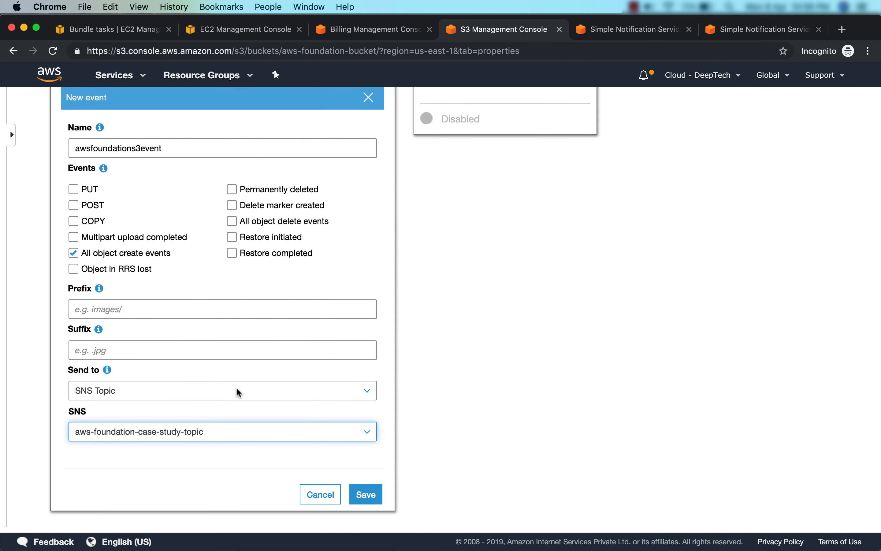
left_click(367, 499)
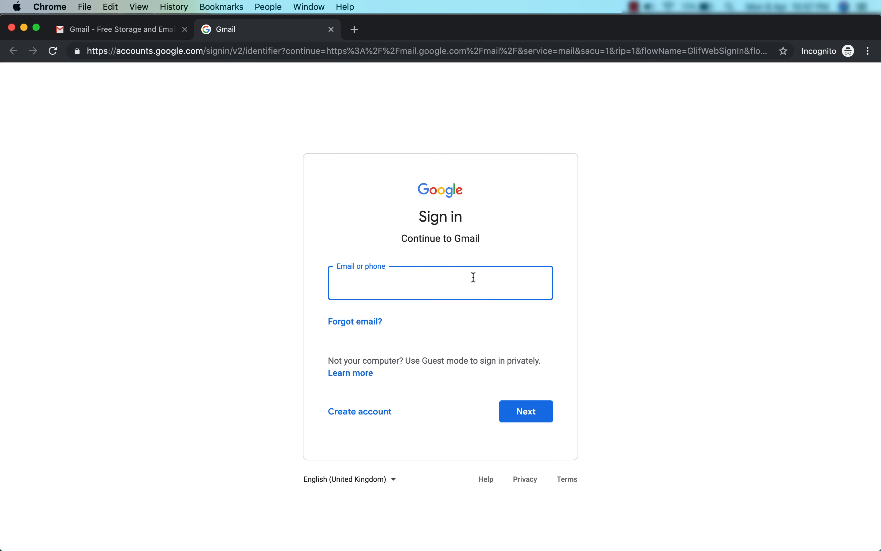
Read the Amazon S3 Notification test-event emails and delete that conversation
type("de")
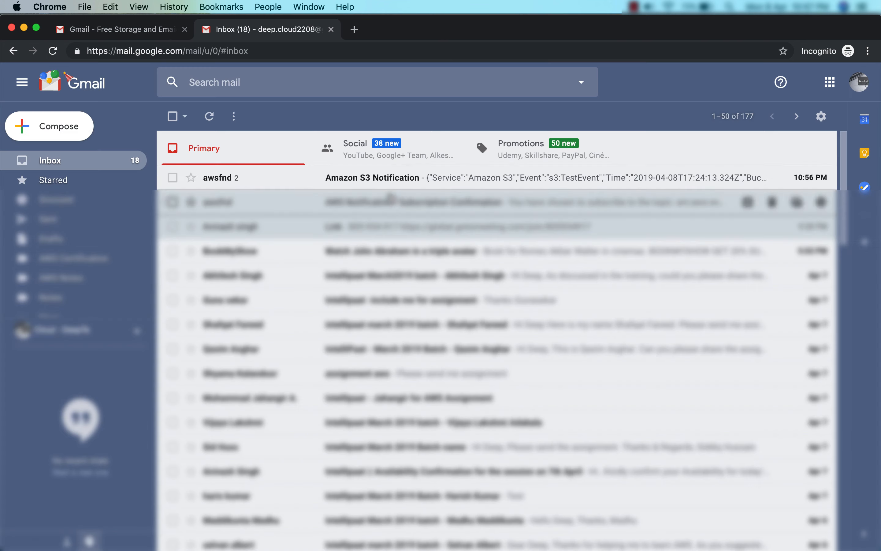
left_click(384, 182)
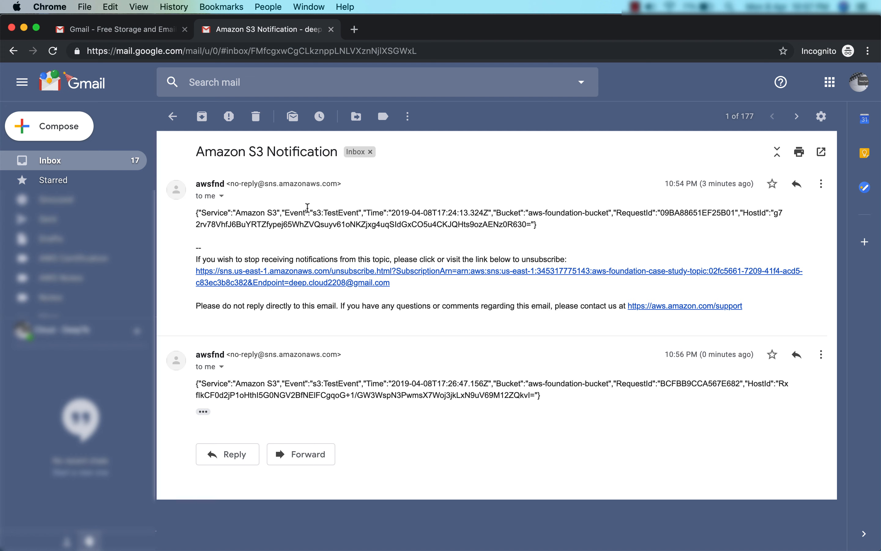
left_click(255, 116)
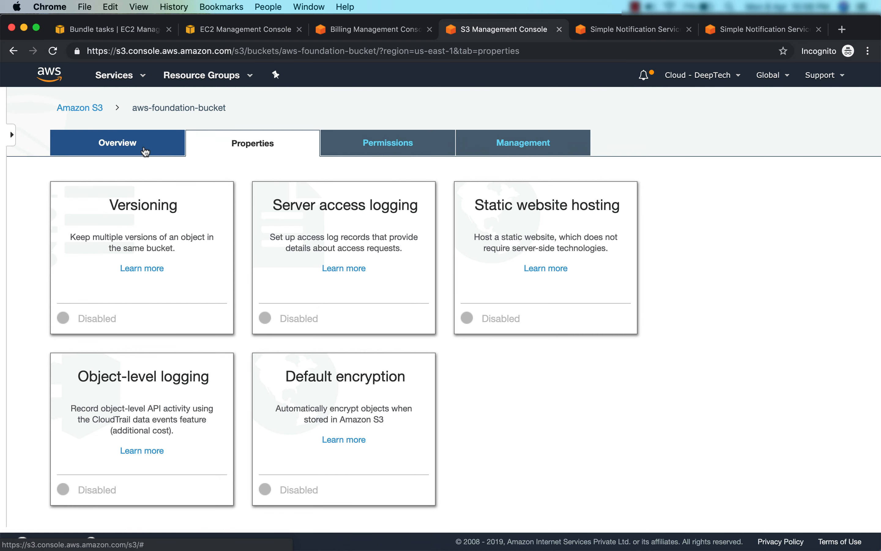
Open aws-foundation-bucket's overview and upload pexels-photo-673854.jpeg to the bucket
left_click(145, 149)
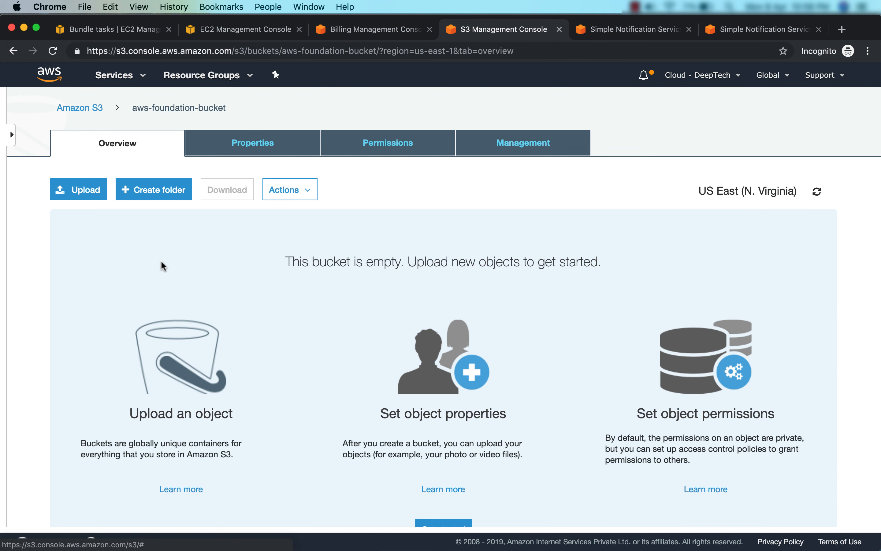
left_click(83, 196)
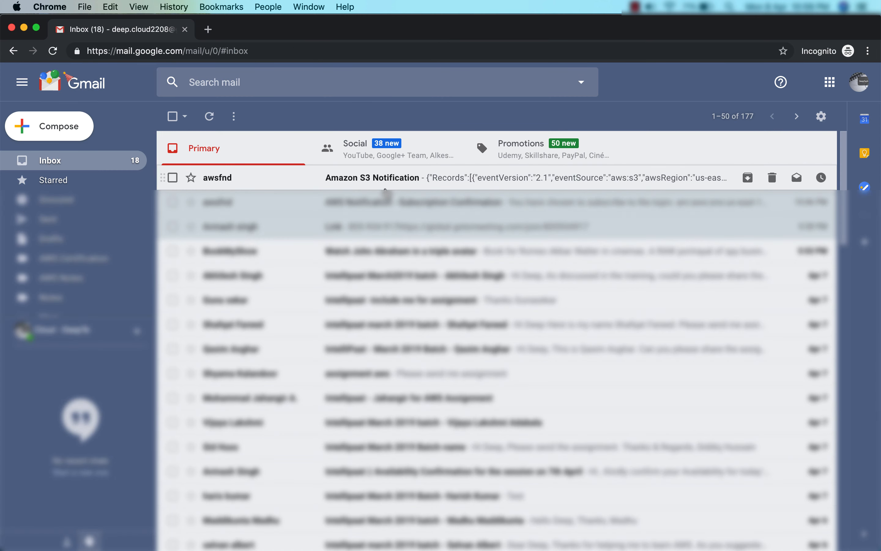
Read the S3 Notification email for pexels-photo-673854.jpeg, then return to the S3 window
left_click(380, 179)
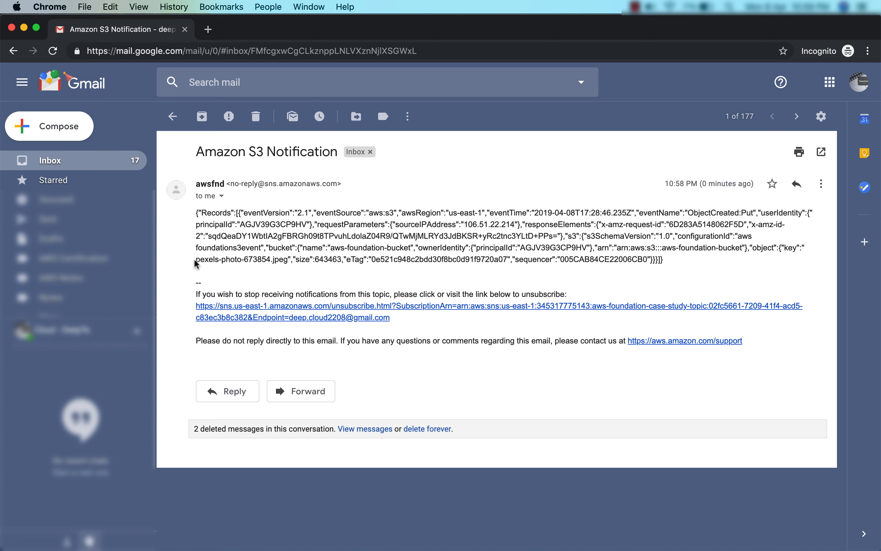
left_click_drag(196, 260, 288, 258)
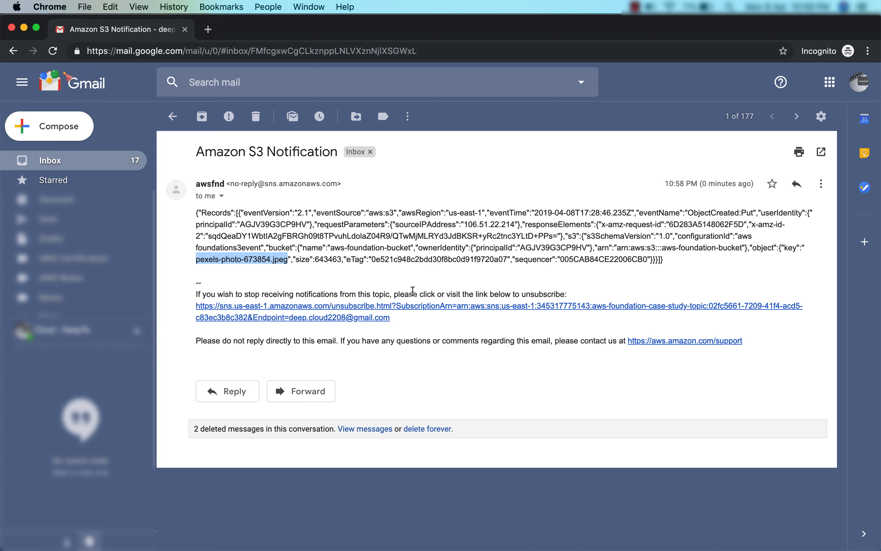
key("super+grave")
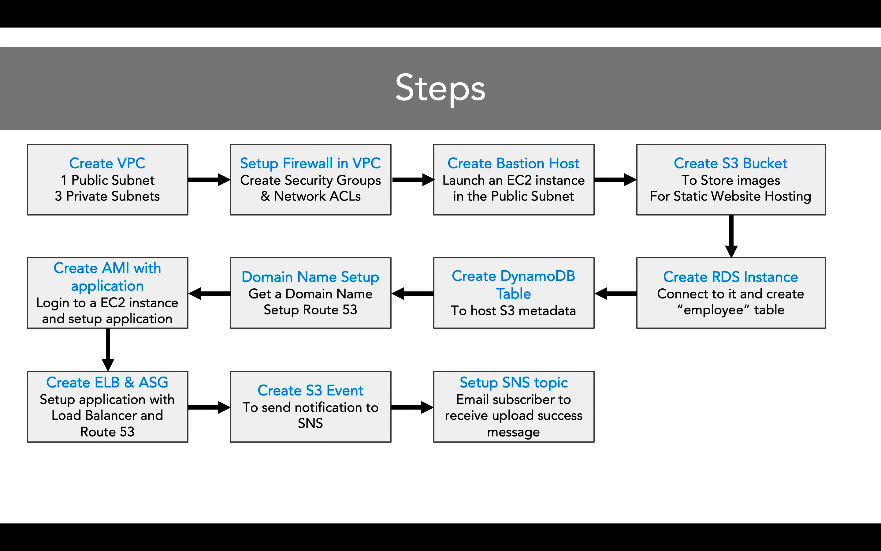
Advance the Steps slide to reveal its final step
key("Right")
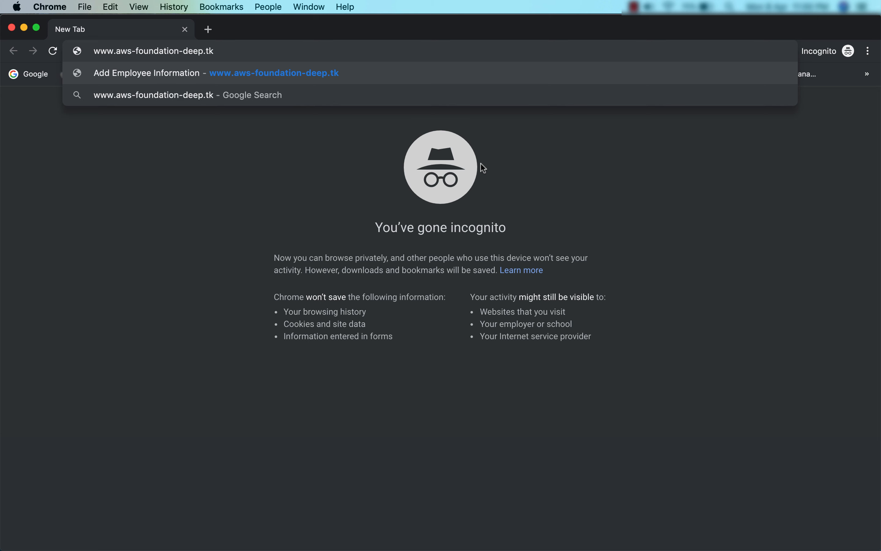
key("Return")
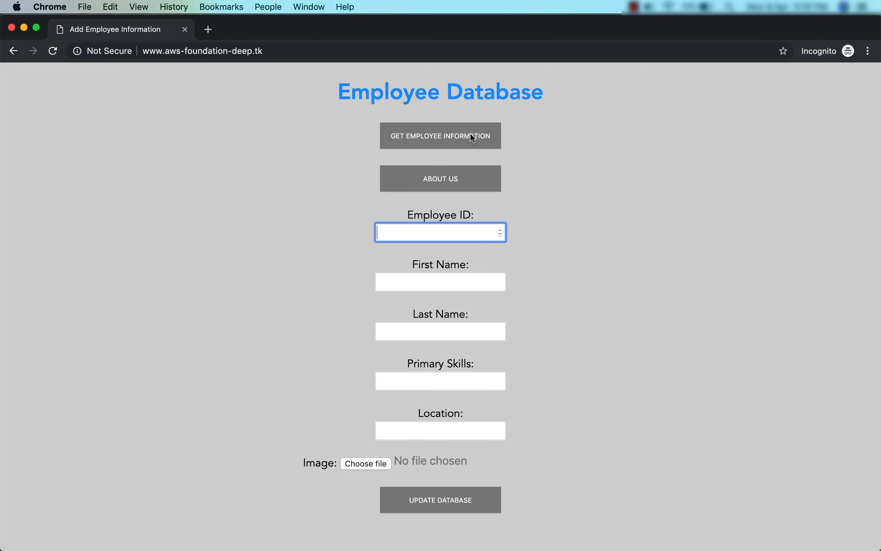
left_click(457, 139)
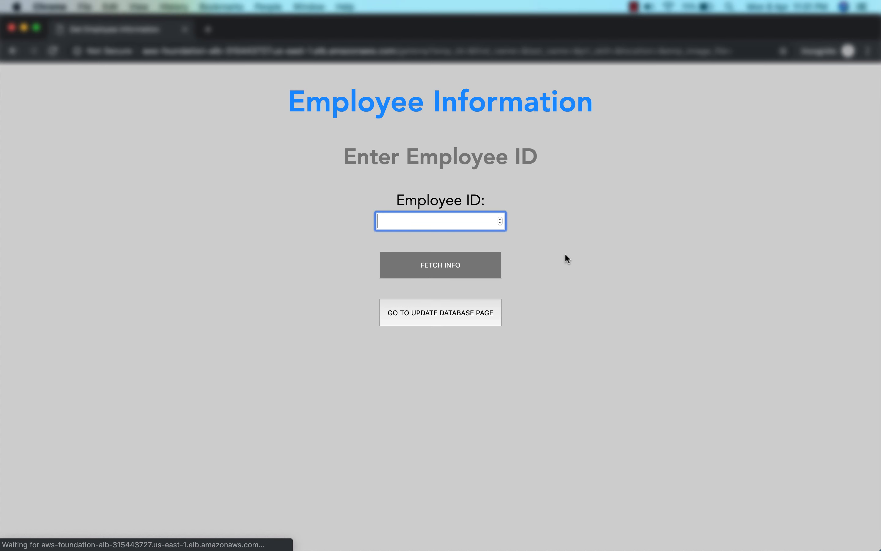
left_click(459, 310)
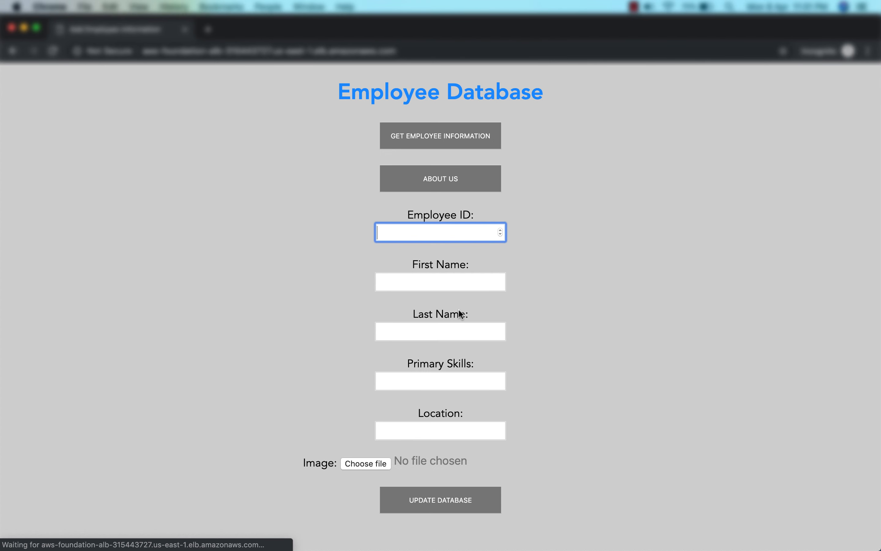
left_click(414, 174)
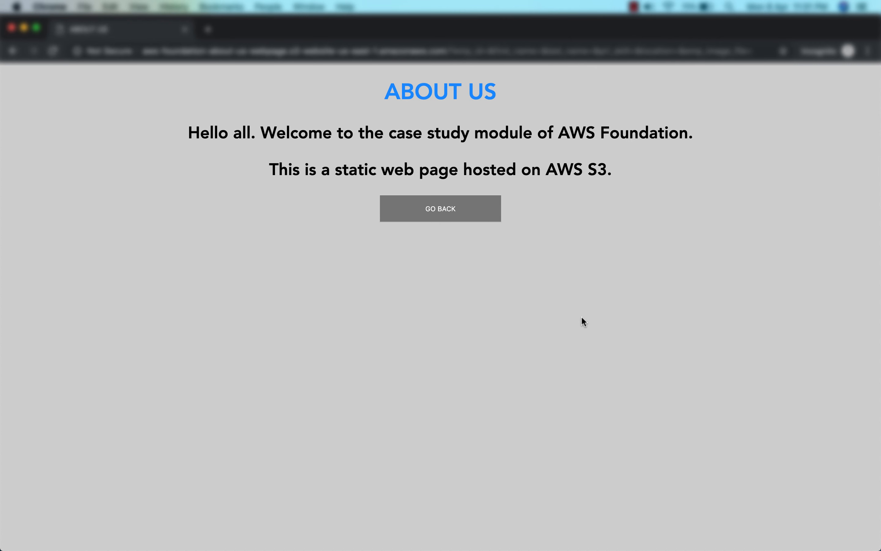
left_click(451, 217)
left_click(424, 230)
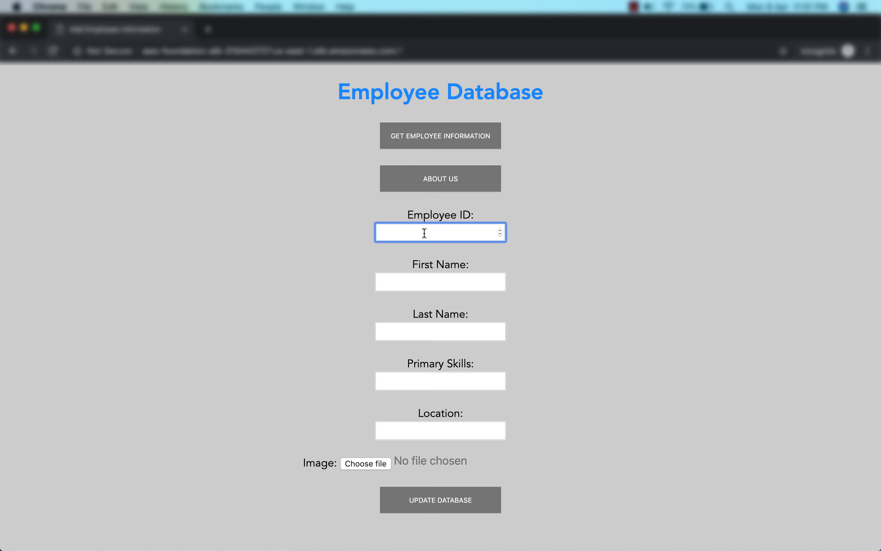
Save employee 100 with name details and a photo, then return to the form for the next employee
type("100")
key("Tab")
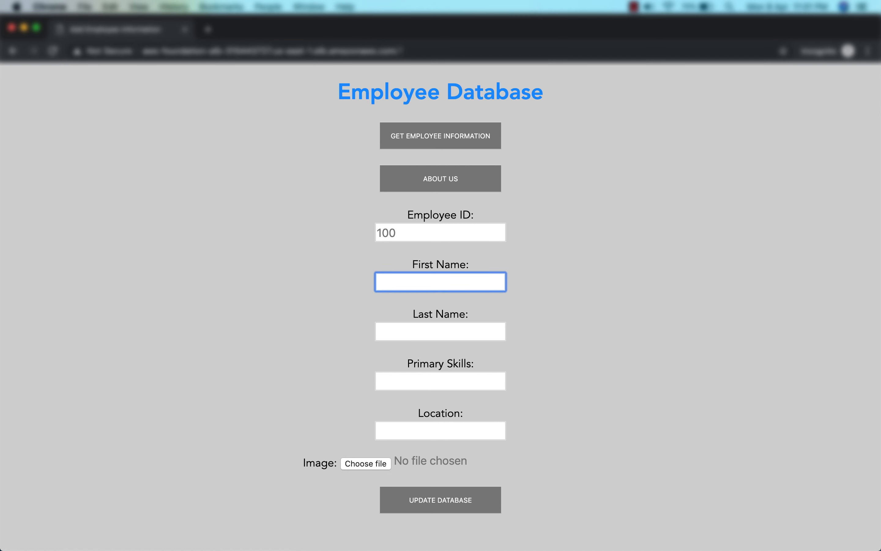
type("Dr. APJ")
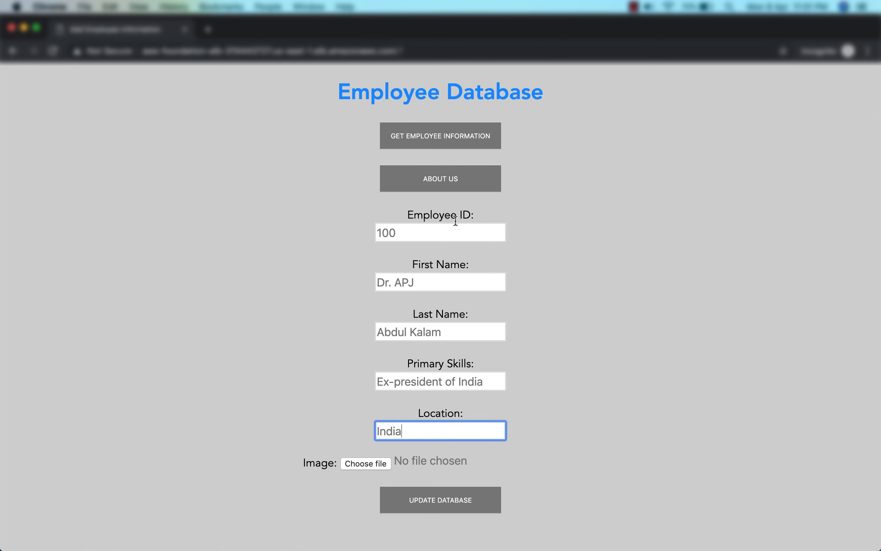
left_click(357, 465)
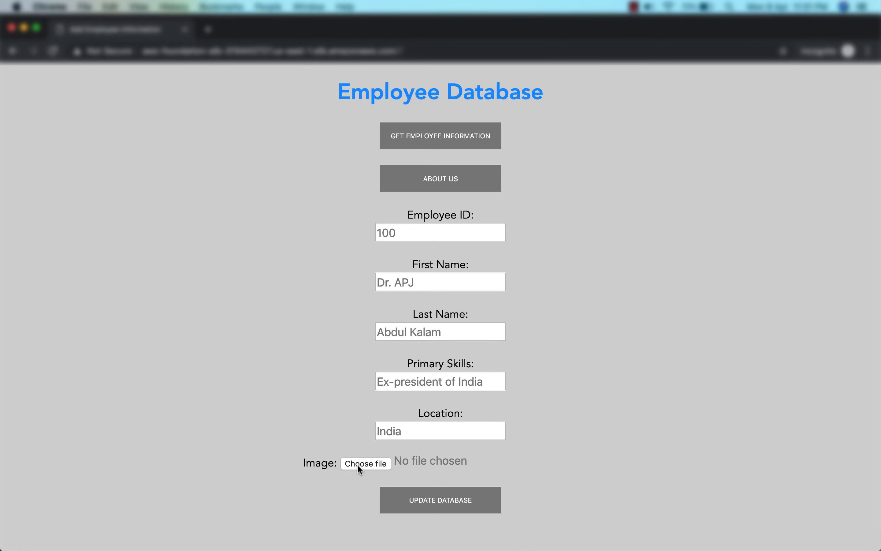
double_click(378, 130)
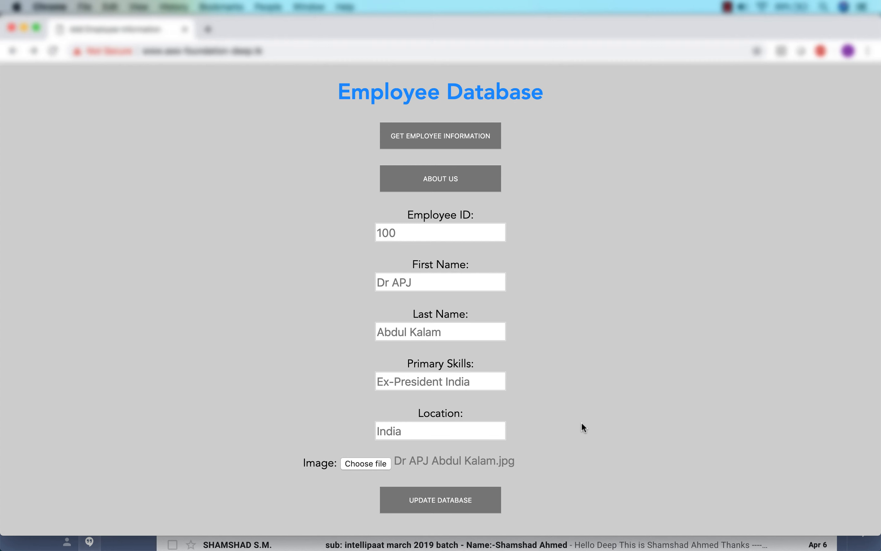
left_click(444, 500)
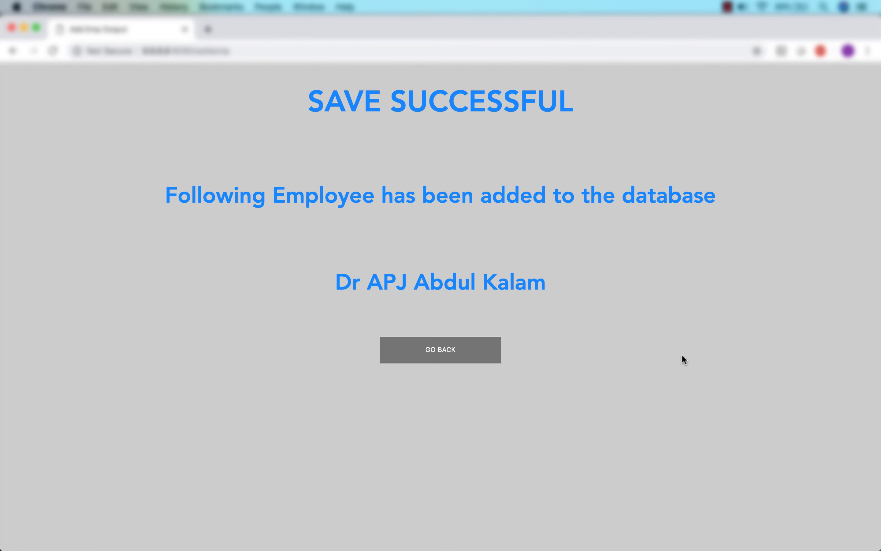
left_click(445, 356)
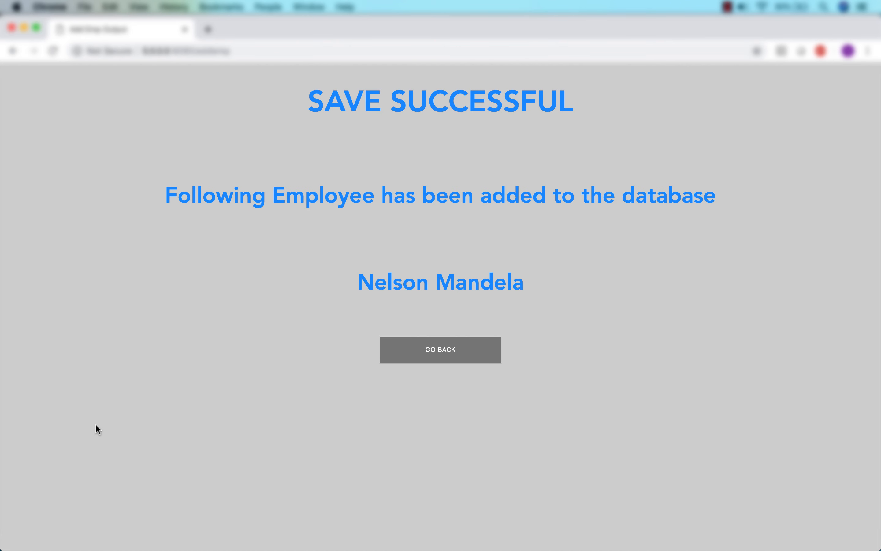
left_click(455, 353)
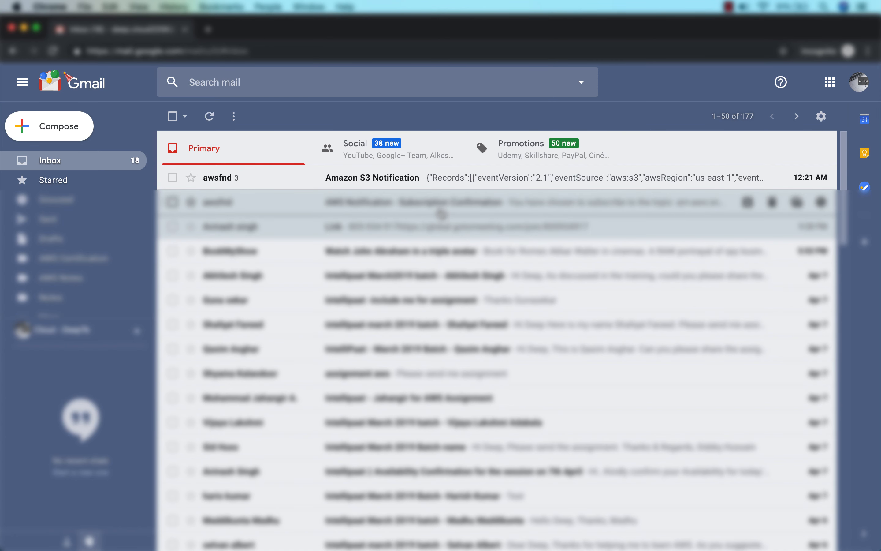
Check the thread's alerts for the emp-id-100, 200 and 300 images, then return to the S3 console
left_click(405, 182)
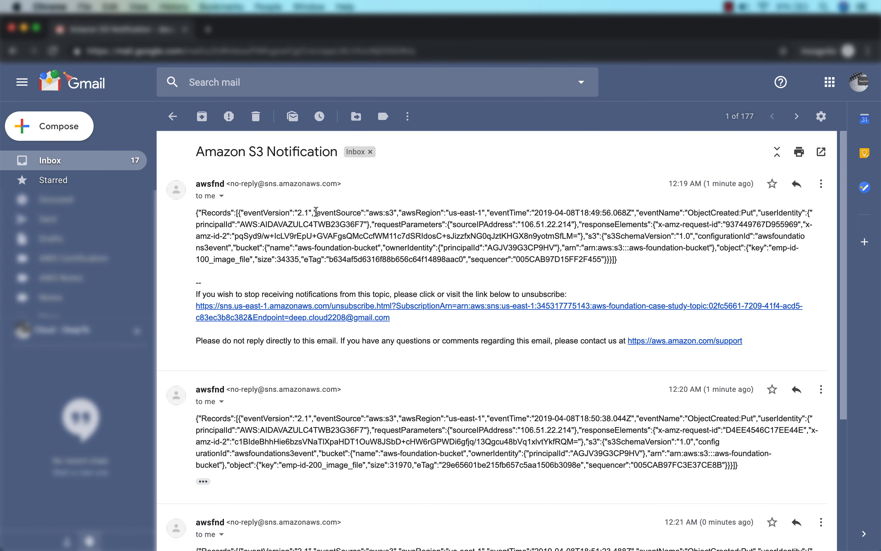
left_click_drag(769, 247, 808, 252)
left_click_drag(196, 259, 250, 261)
scroll(542, 275, "down", 2)
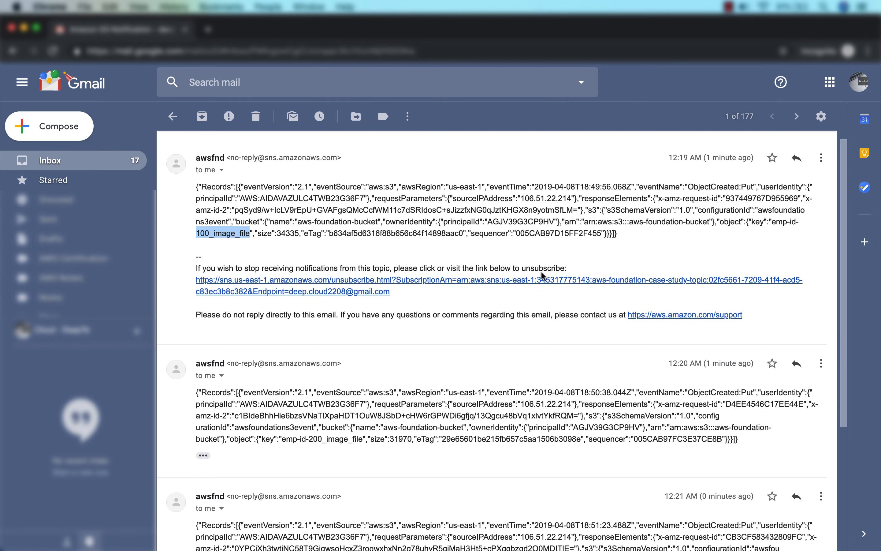
left_click(542, 276)
scroll(541, 276, "down", 5)
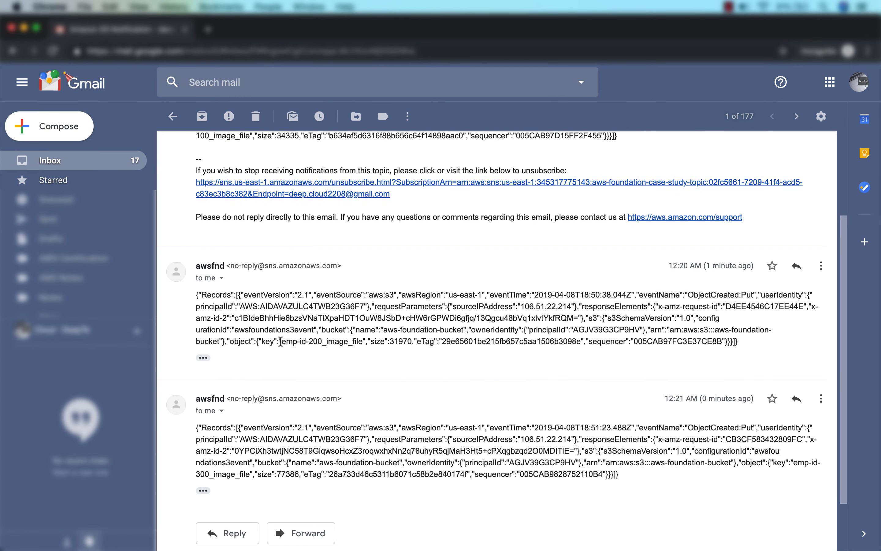
left_click_drag(281, 342, 359, 342)
scroll(369, 357, "down", 2)
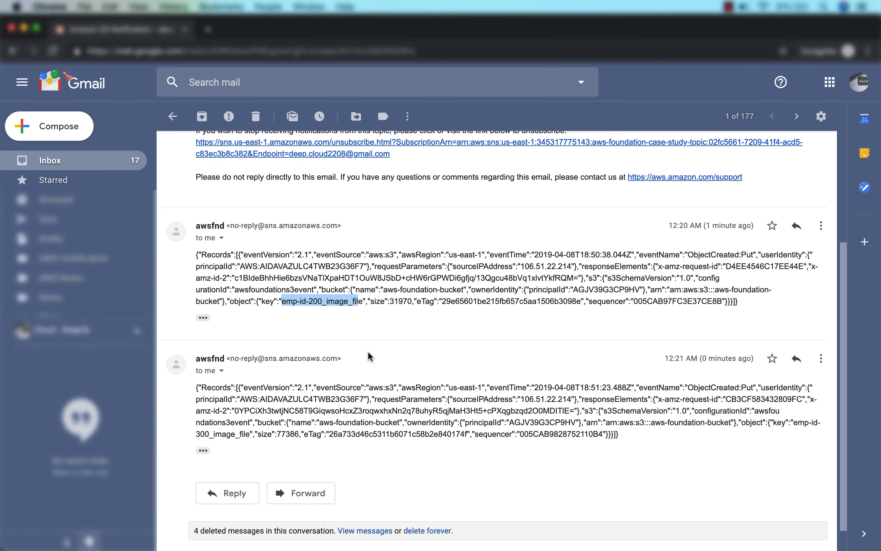
scroll(370, 357, "down", 2)
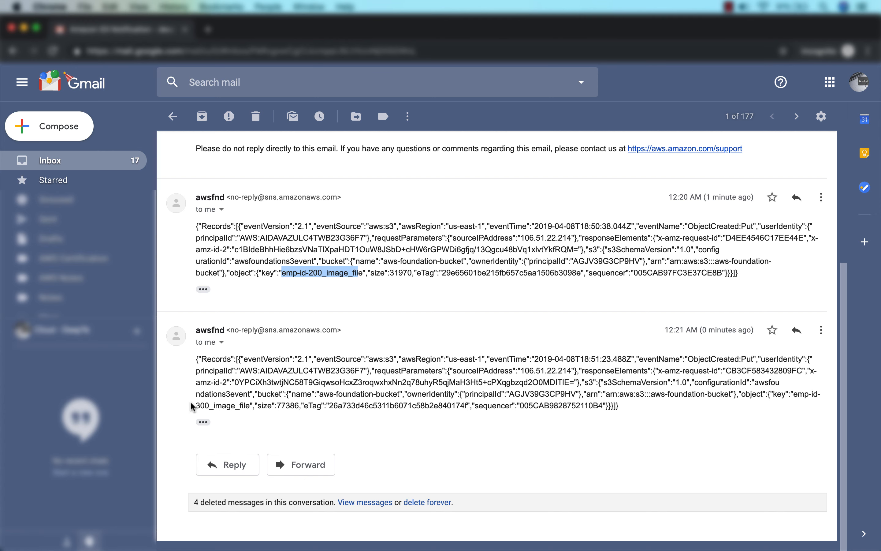
left_click_drag(197, 411, 243, 405)
left_click(243, 405)
key("super+grave")
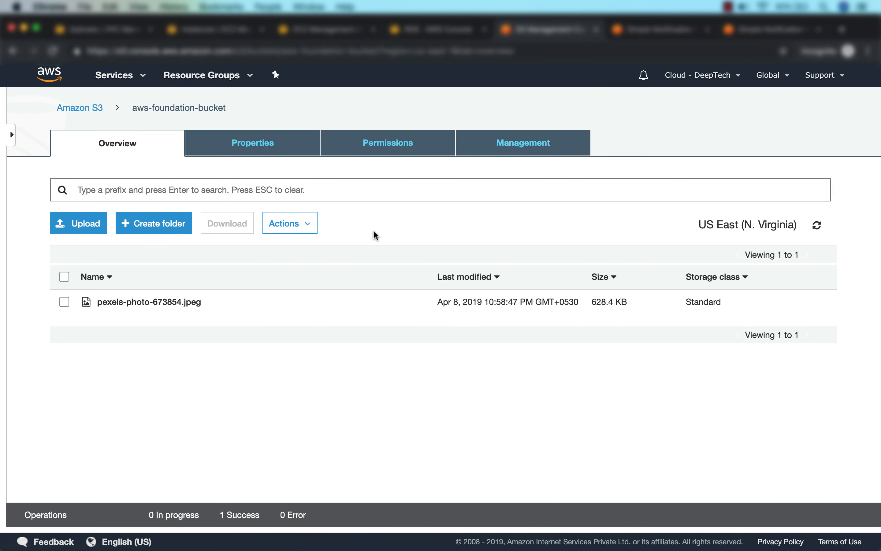
Refresh the aws-foundation-bucket object list to show the three emp-id image files
left_click(816, 225)
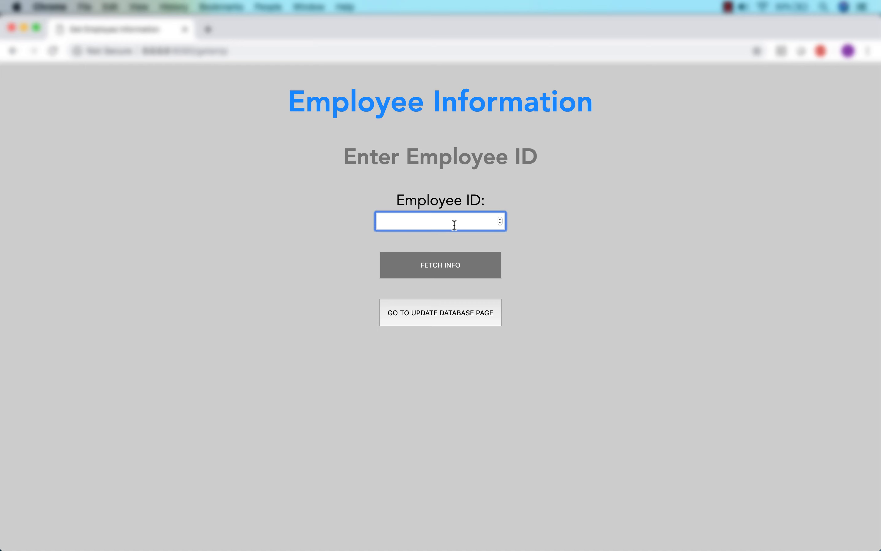
Look up employees 100 and 300, then view the employee_image_table items in DynamoDB
type("100")
left_click(437, 259)
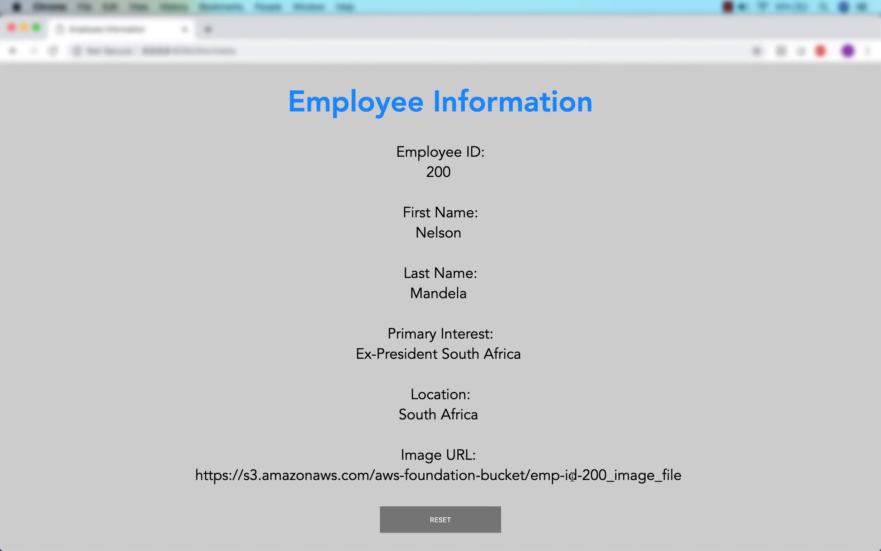
left_click(485, 515)
key("BackSpace")
key("BackSpace")
key("BackSpace")
type("300")
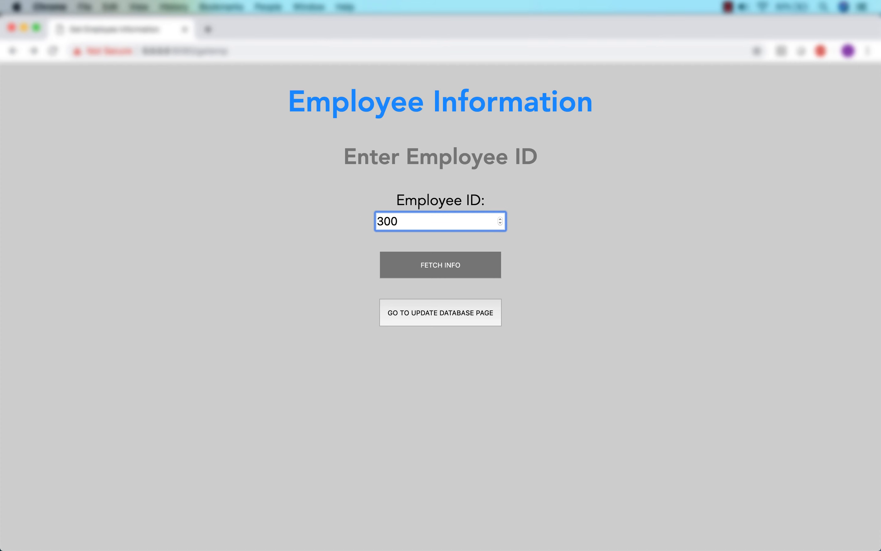
left_click(451, 256)
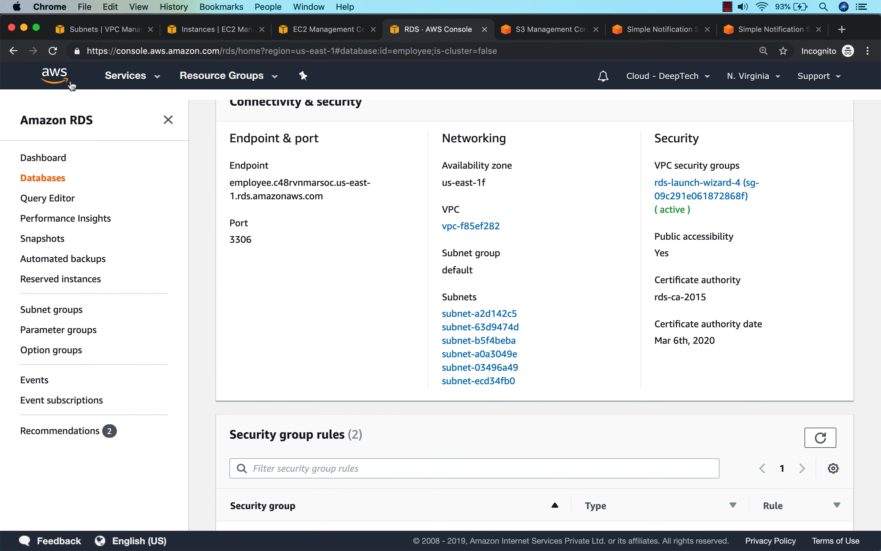
left_click(123, 77)
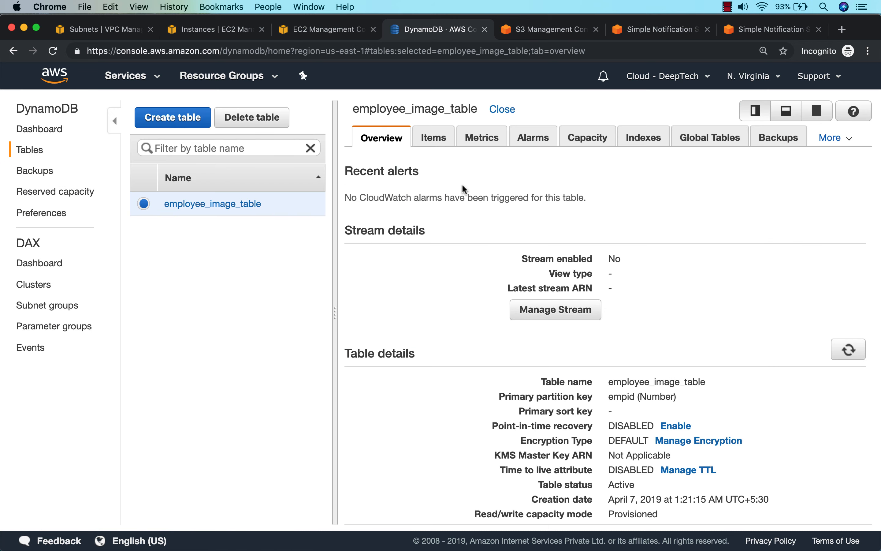
left_click(437, 141)
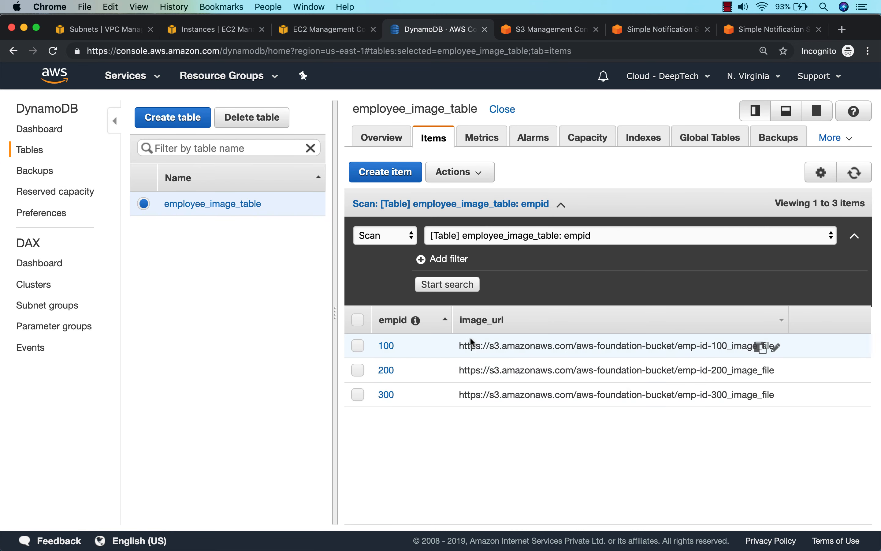